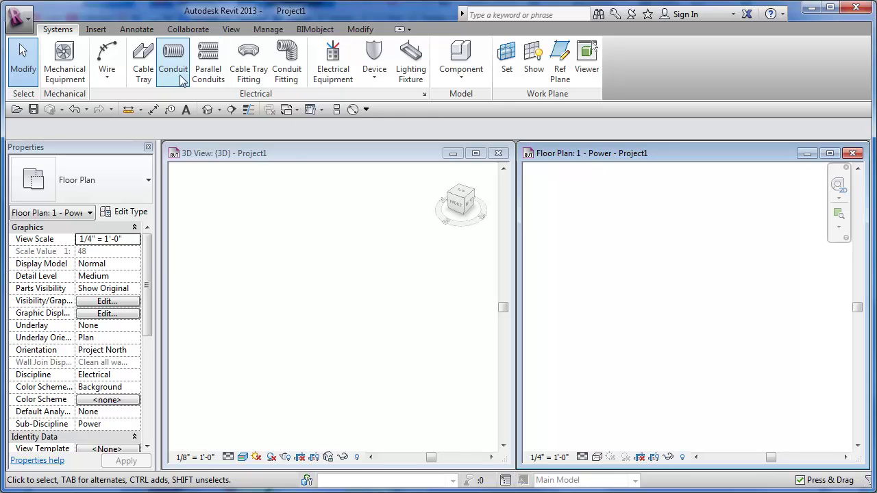
Start a cable tray run, dismiss the save reminder and choose the Channel Cable Tray type.
{"action": "left_click", "coordinate": [141, 55]}
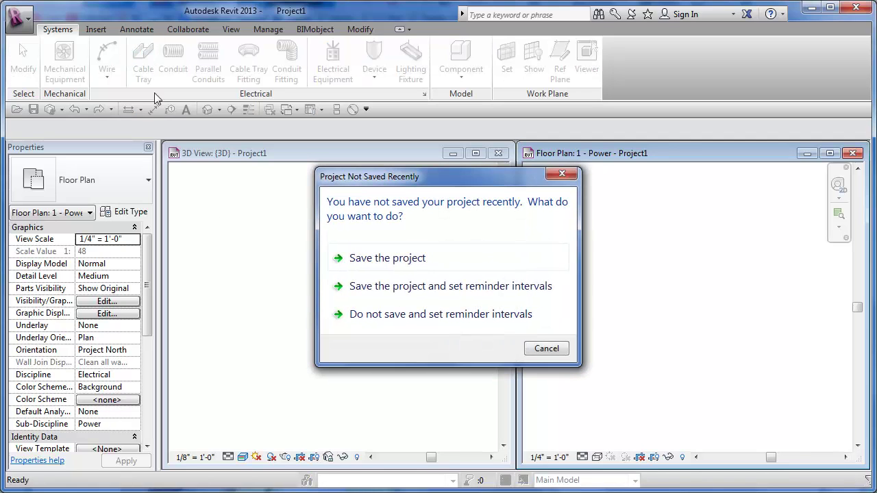
{"action": "left_click", "coordinate": [545, 349]}
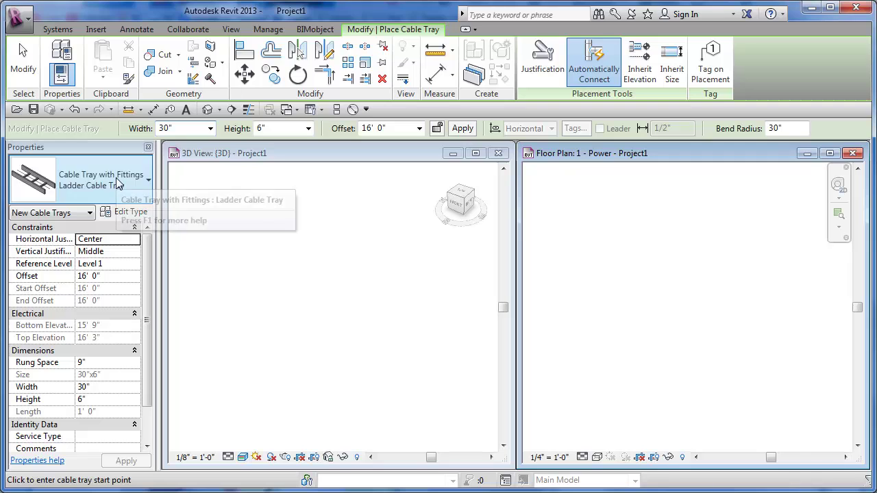
{"action": "left_click", "coordinate": [117, 181]}
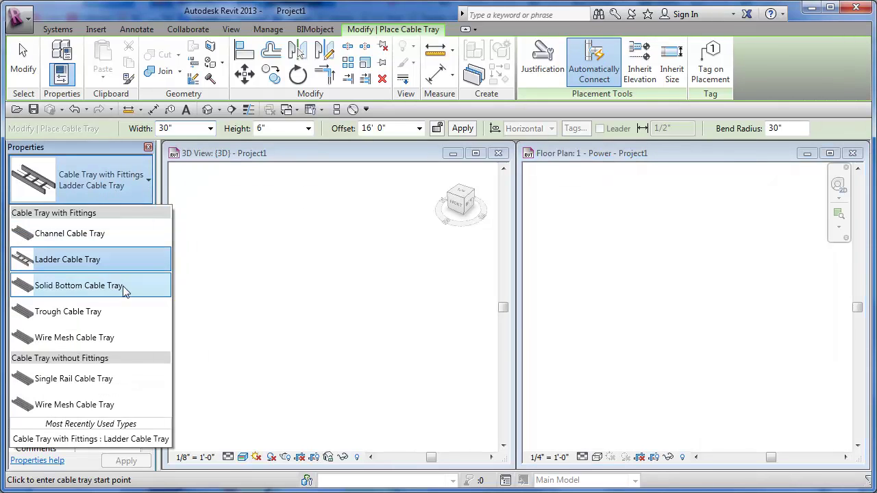
{"action": "left_click", "coordinate": [100, 233]}
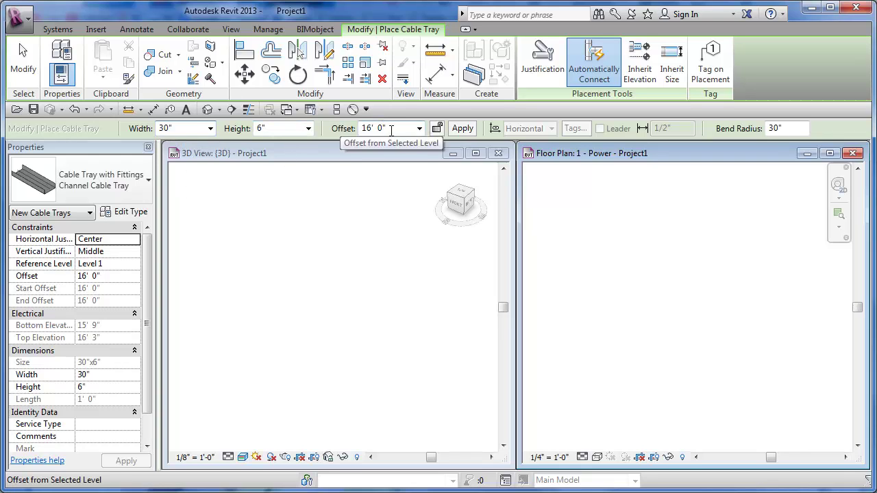
Check the 30" x 6" tray size and set the placement offset to 0' 0".
{"action": "left_click", "coordinate": [798, 127]}
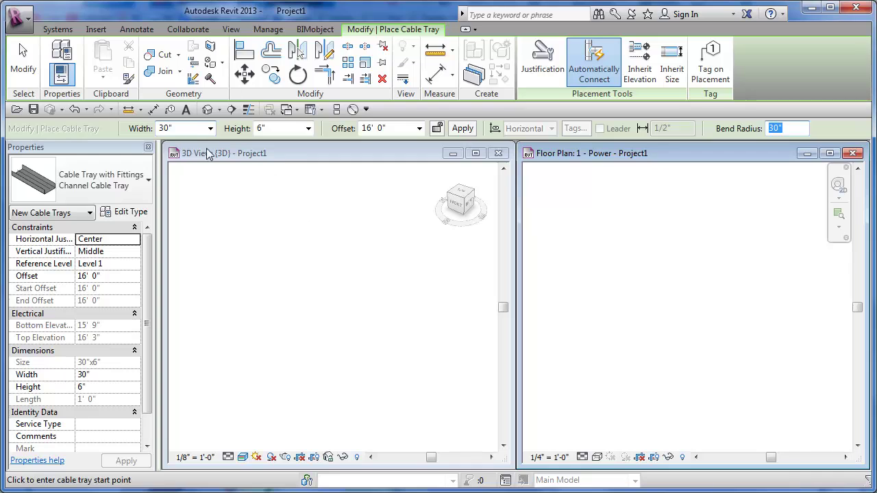
{"action": "left_click", "coordinate": [210, 128]}
{"action": "left_click", "coordinate": [209, 128]}
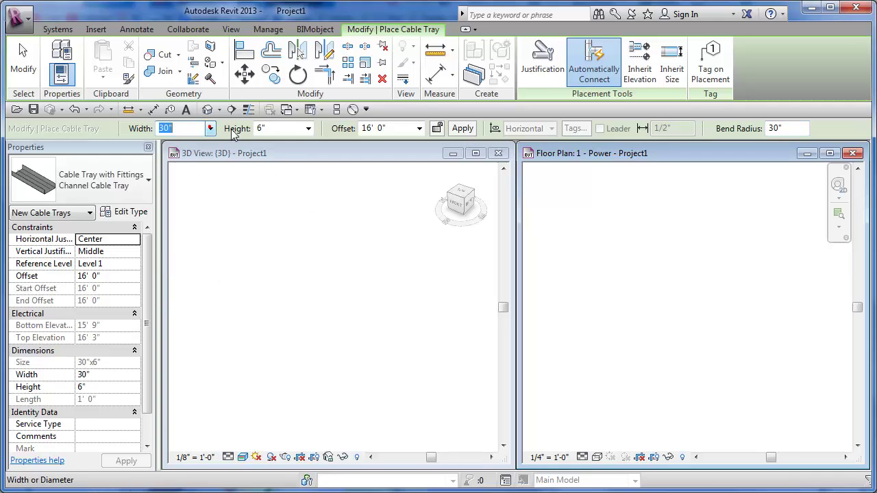
{"action": "left_click", "coordinate": [308, 128]}
{"action": "left_click", "coordinate": [308, 128]}
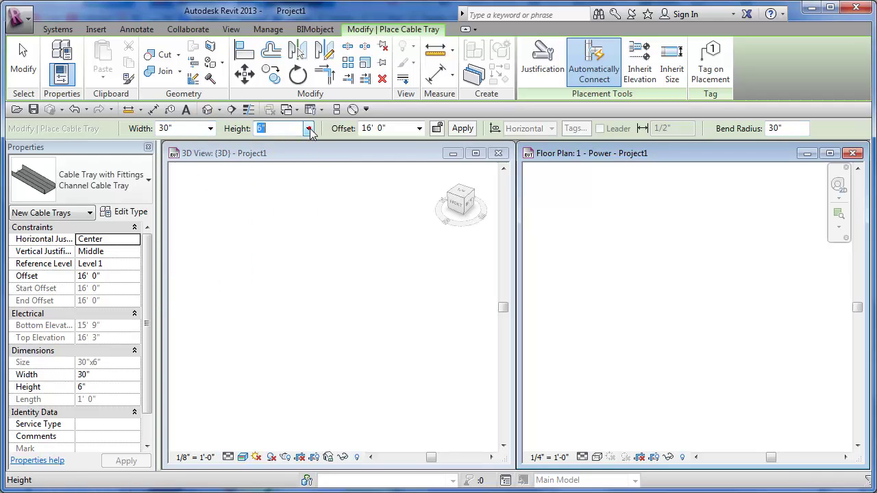
{"action": "left_click", "coordinate": [420, 128]}
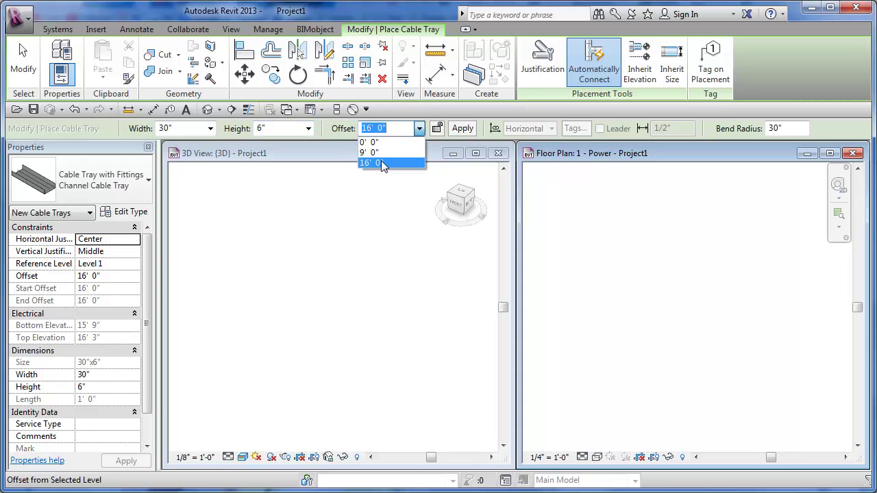
{"action": "left_click", "coordinate": [395, 126]}
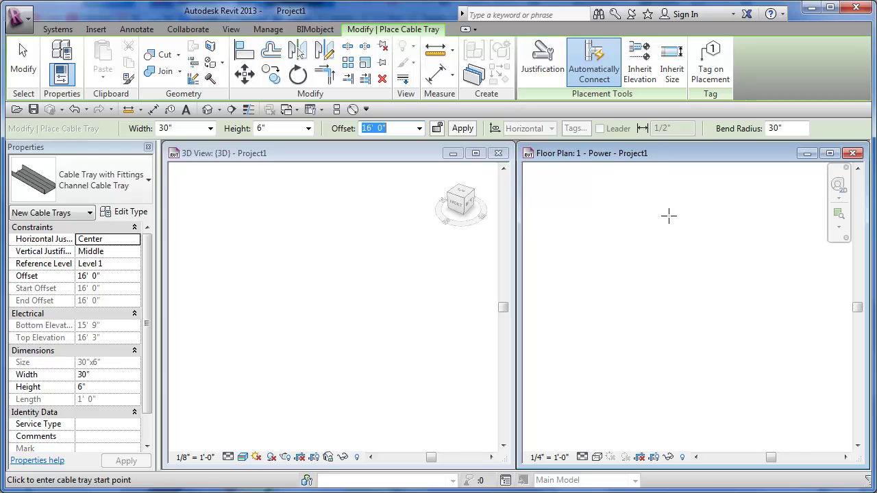
{"action": "left_click", "coordinate": [420, 133]}
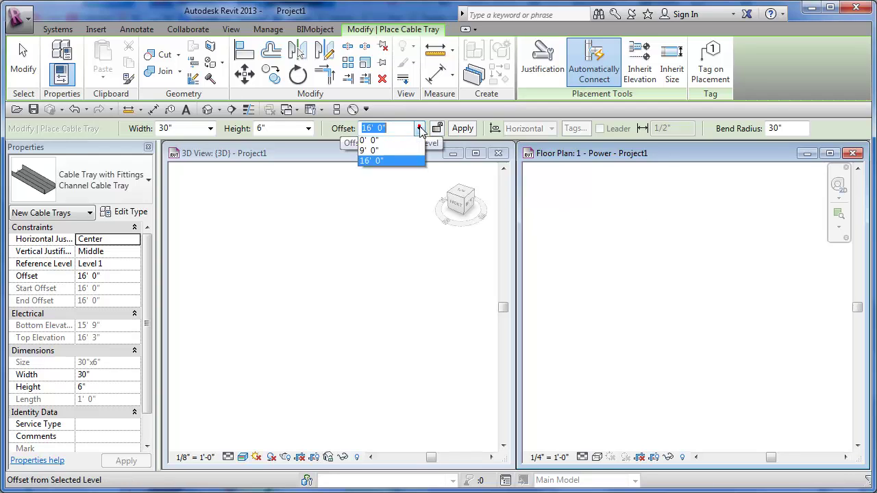
{"action": "left_click", "coordinate": [370, 143]}
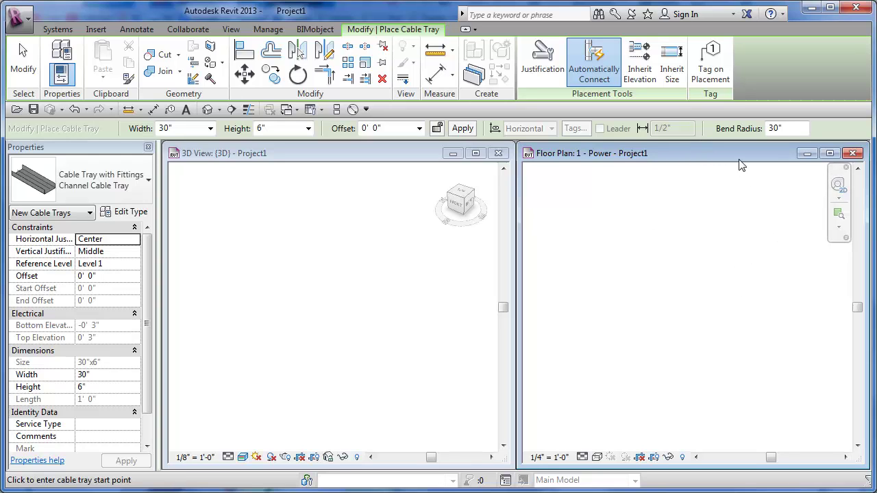
Place the tray start in the floor plan and rise vertically from 0' to 9' 0".
{"action": "left_click", "coordinate": [774, 260]}
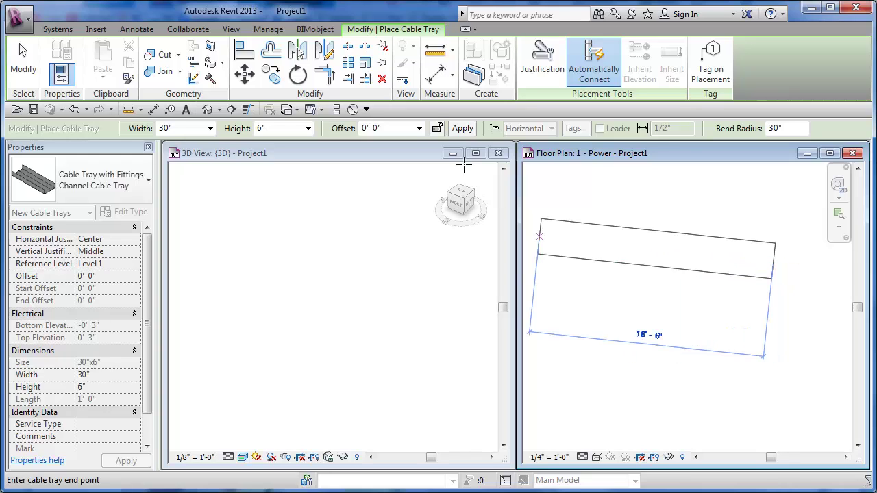
{"action": "left_click", "coordinate": [418, 130]}
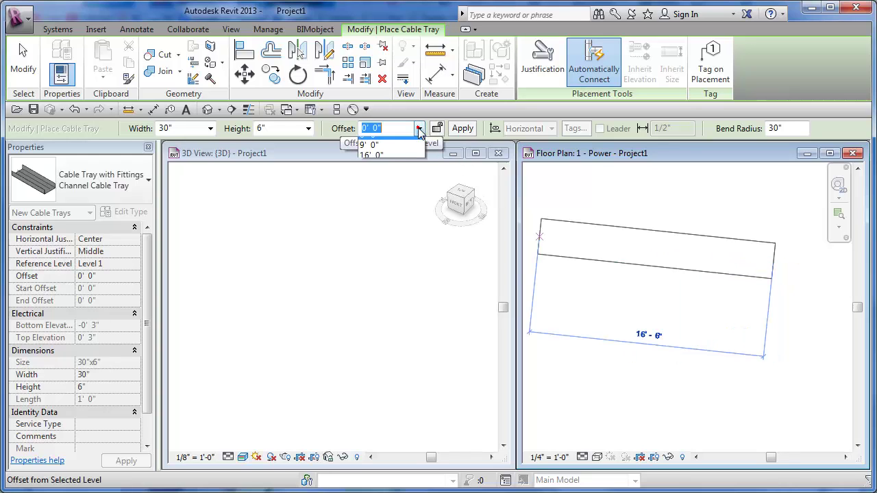
{"action": "left_click", "coordinate": [374, 152]}
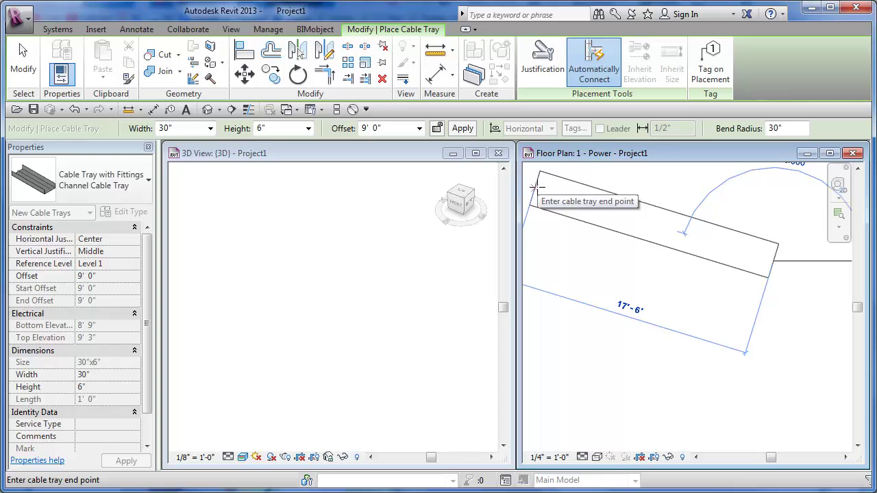
{"action": "left_click", "coordinate": [462, 129]}
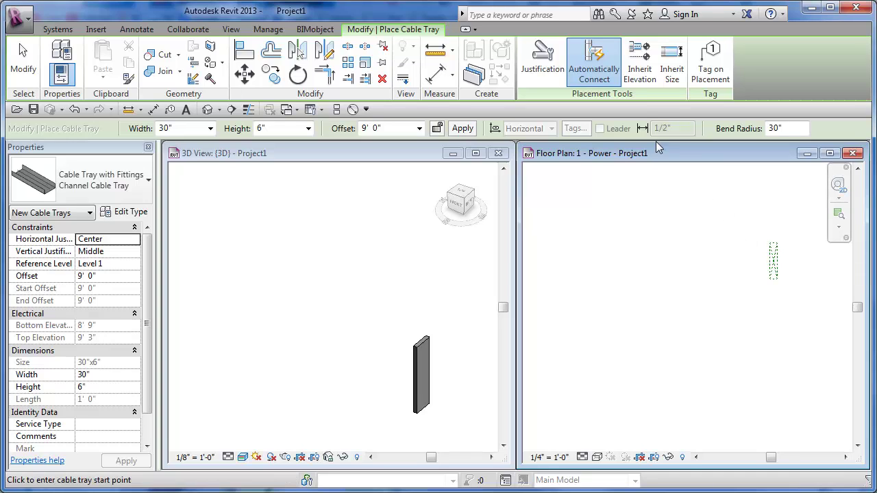
Draw a horizontal tray at 9' from the riser top, then rise vertically to 16' 0".
{"action": "left_click", "coordinate": [772, 266]}
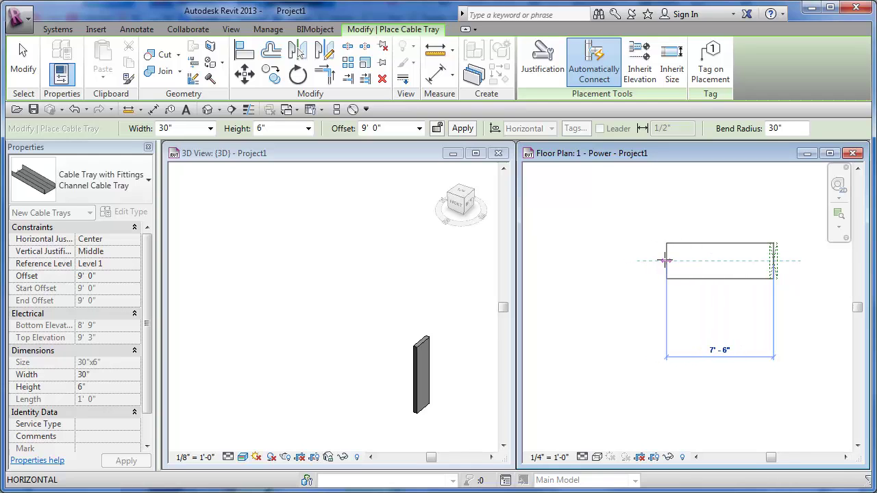
{"action": "left_click", "coordinate": [665, 261]}
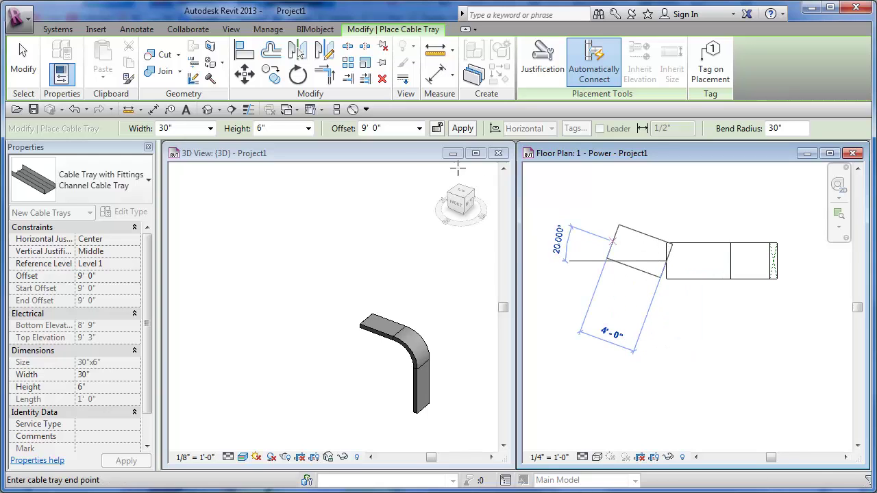
{"action": "left_click", "coordinate": [398, 127]}
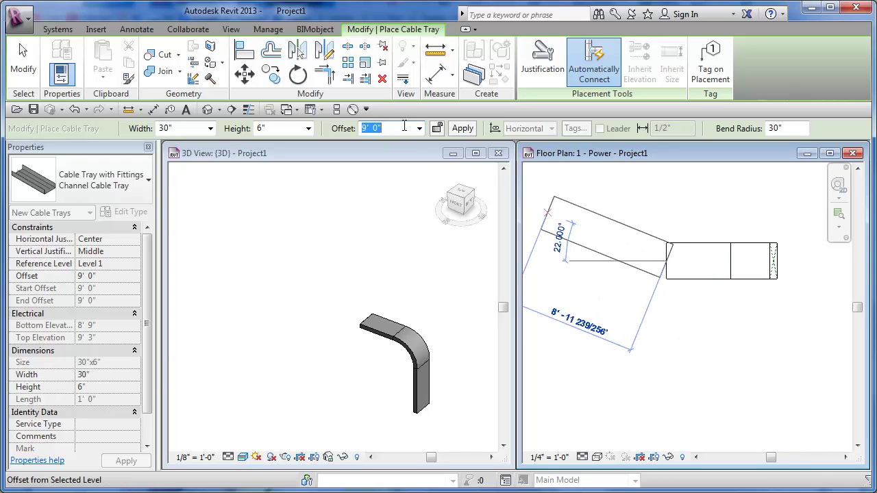
{"action": "left_click", "coordinate": [419, 128]}
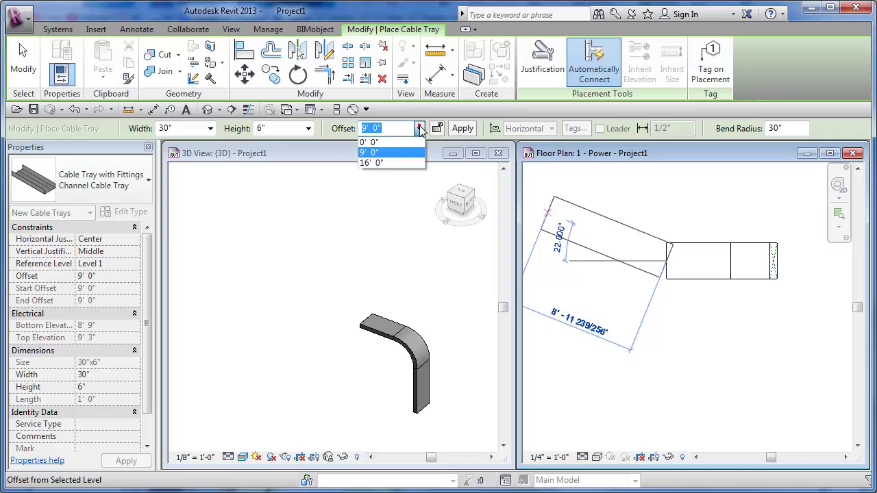
{"action": "left_click", "coordinate": [380, 162]}
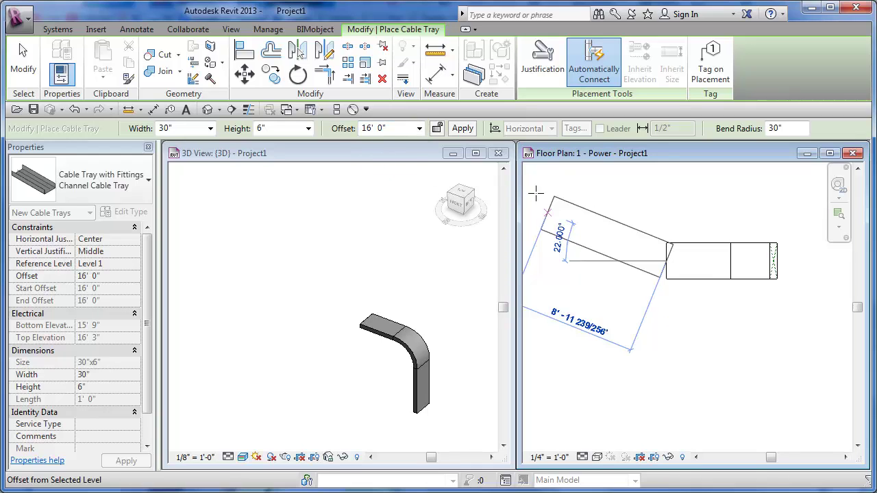
{"action": "left_click", "coordinate": [463, 128]}
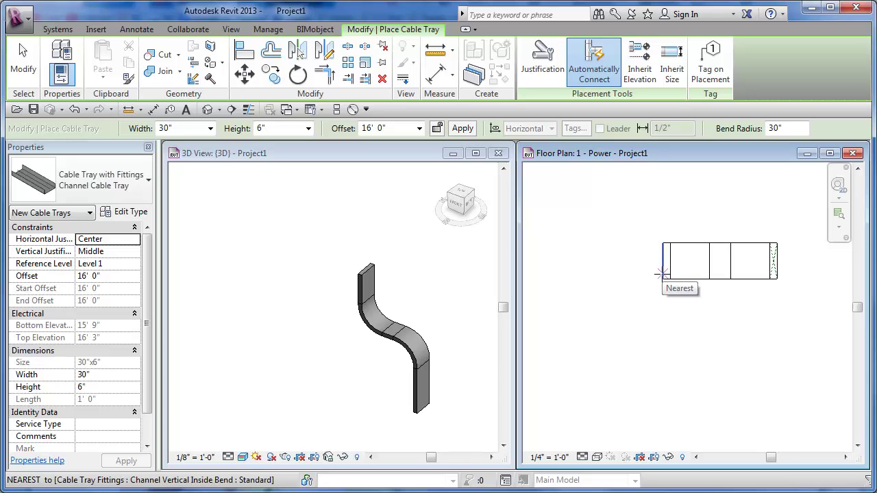
End tray placement and select the top 16' to 12' riser in the zoomed 3D view.
{"action": "key", "text": "Escape"}
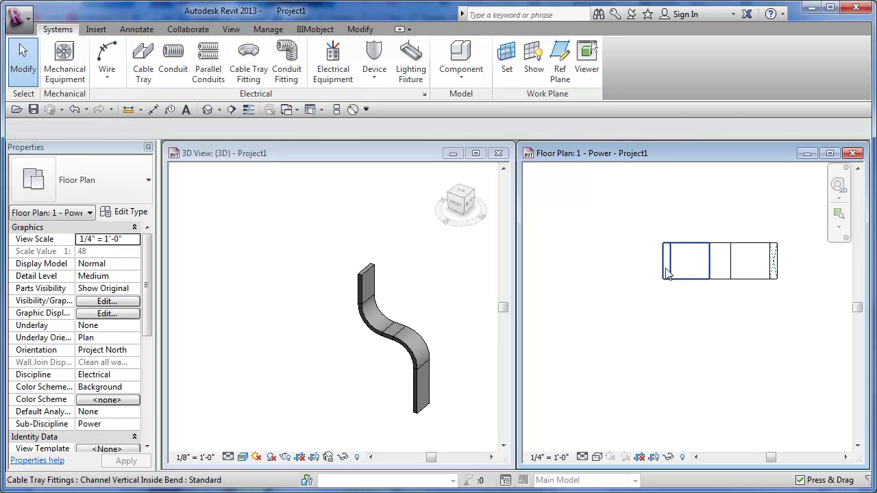
{"action": "left_click", "coordinate": [346, 255]}
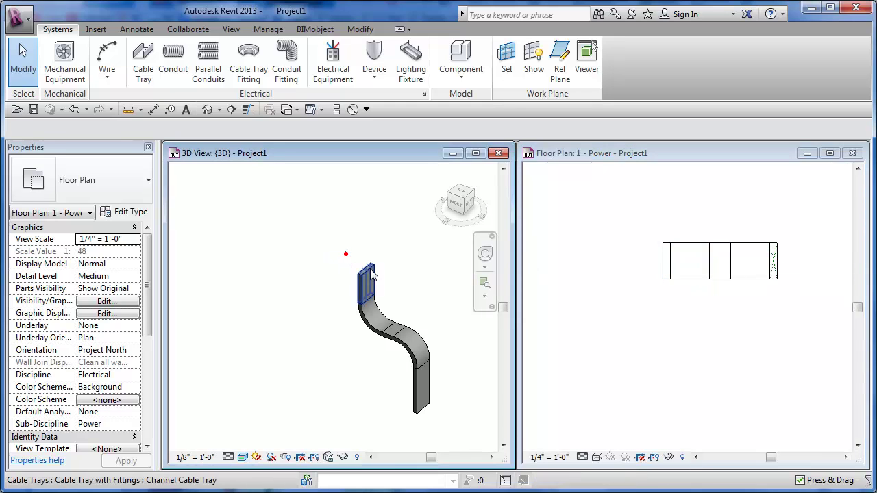
{"action": "scroll", "coordinate": [384, 284], "scroll_direction": "up", "scroll_amount": 2}
{"action": "scroll", "coordinate": [386, 270], "scroll_direction": "up", "scroll_amount": 3}
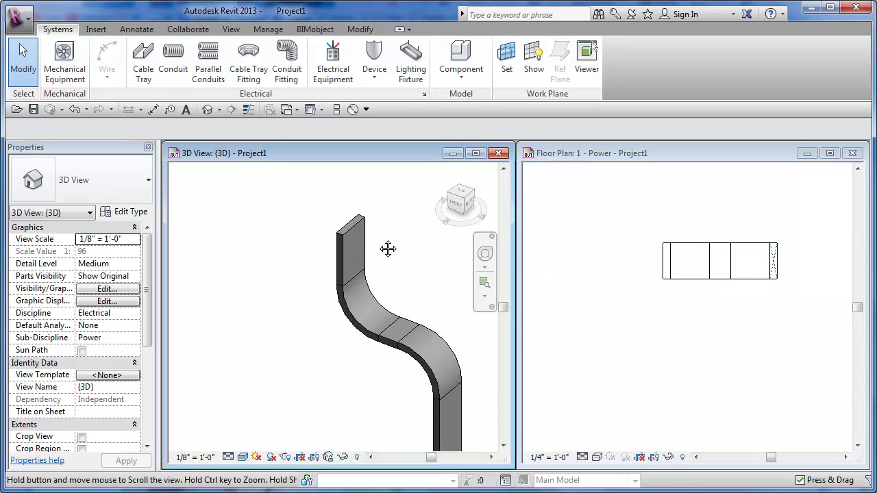
{"action": "scroll", "coordinate": [426, 232], "scroll_direction": "up", "scroll_amount": 1}
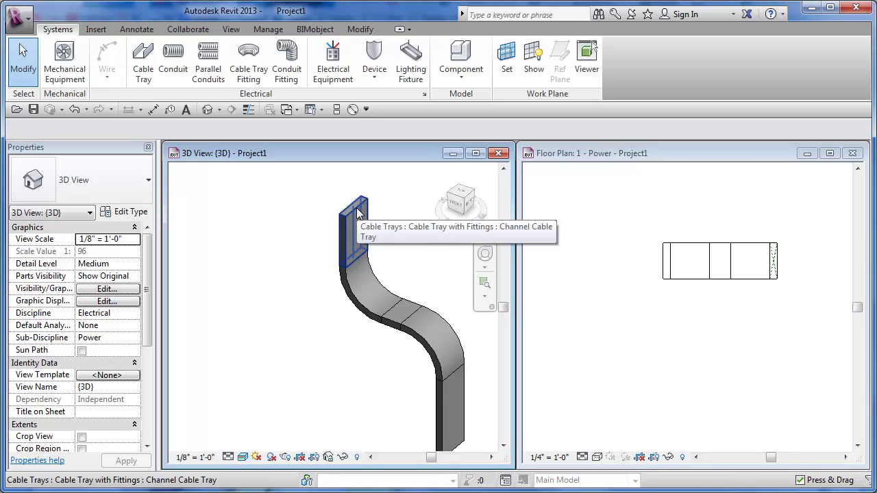
{"action": "left_click", "coordinate": [356, 212]}
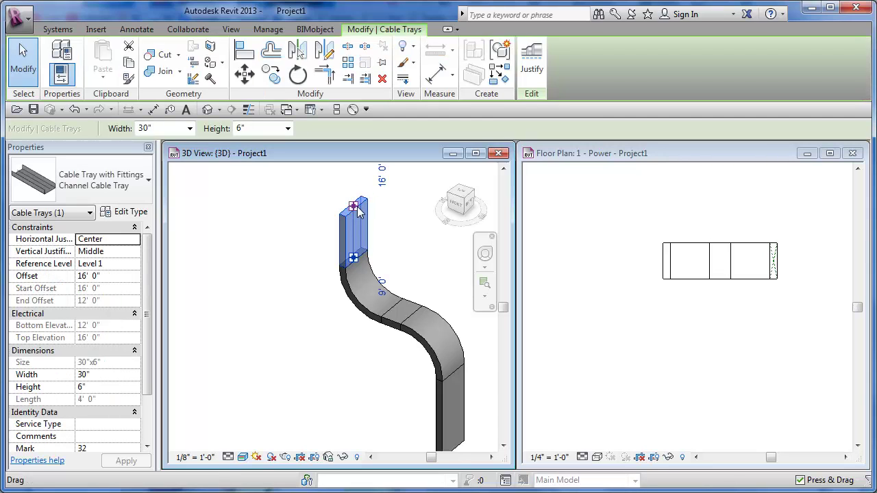
Draw Cable Tray from the top riser, placing an 11' horizontal leg at 16' 0".
{"action": "right_click", "coordinate": [354, 209]}
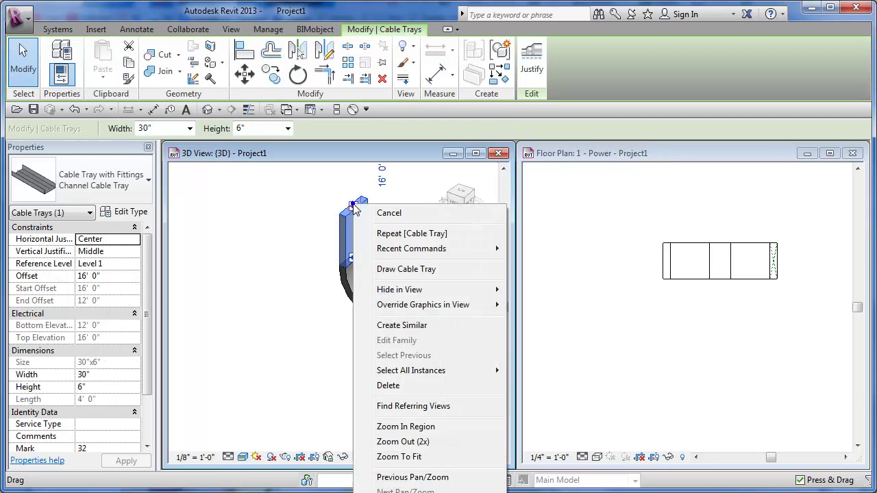
{"action": "left_click", "coordinate": [404, 269]}
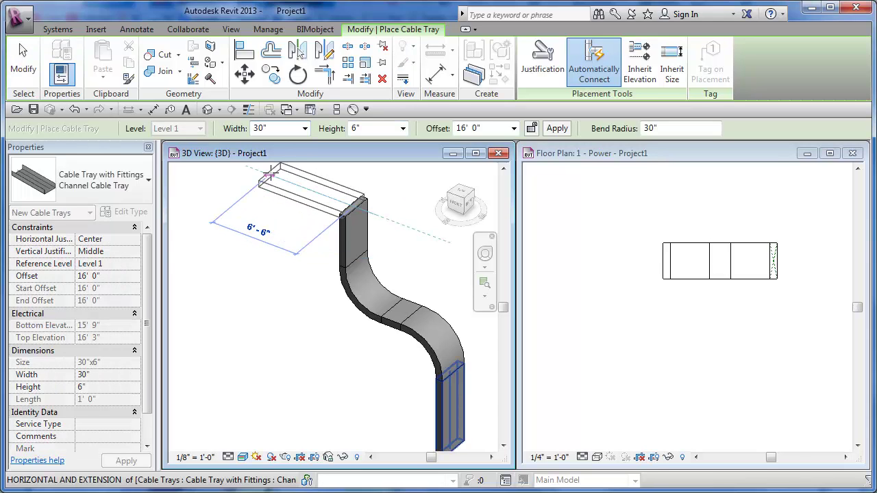
{"action": "middle_click_drag", "start_coordinate": [281, 196], "coordinate": [326, 246]}
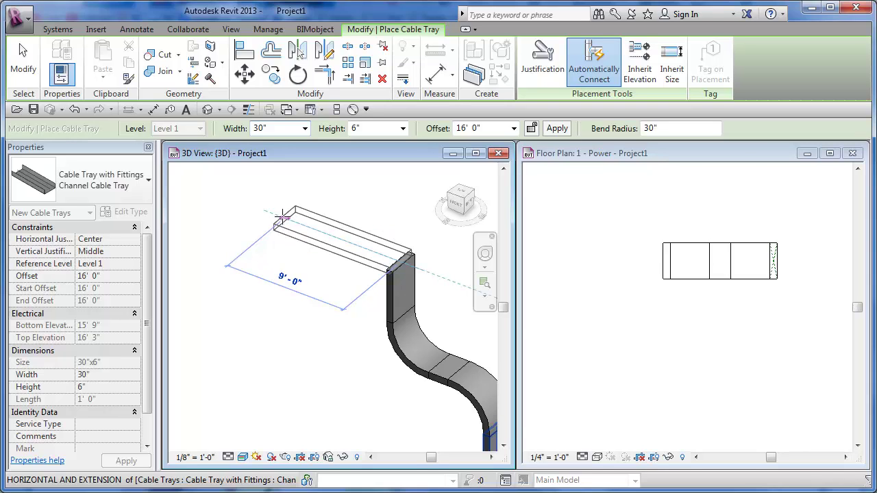
{"action": "middle_click_drag", "start_coordinate": [281, 228], "coordinate": [248, 219]}
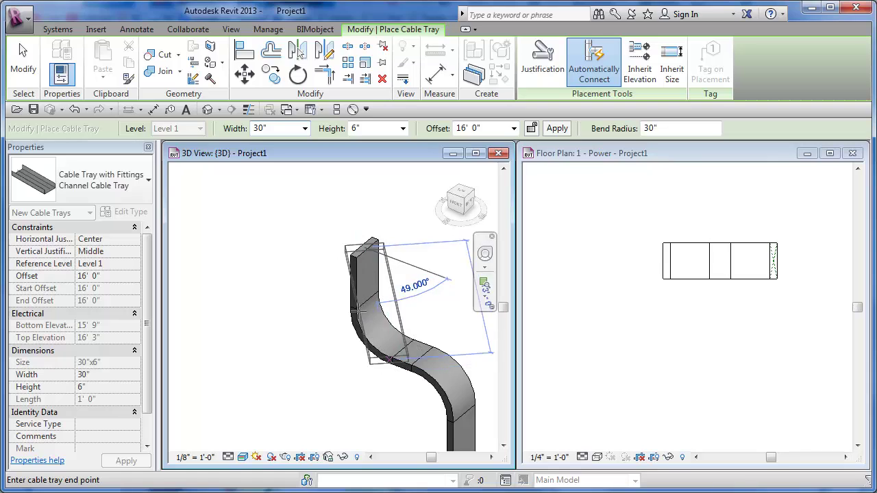
{"action": "left_click", "coordinate": [220, 193]}
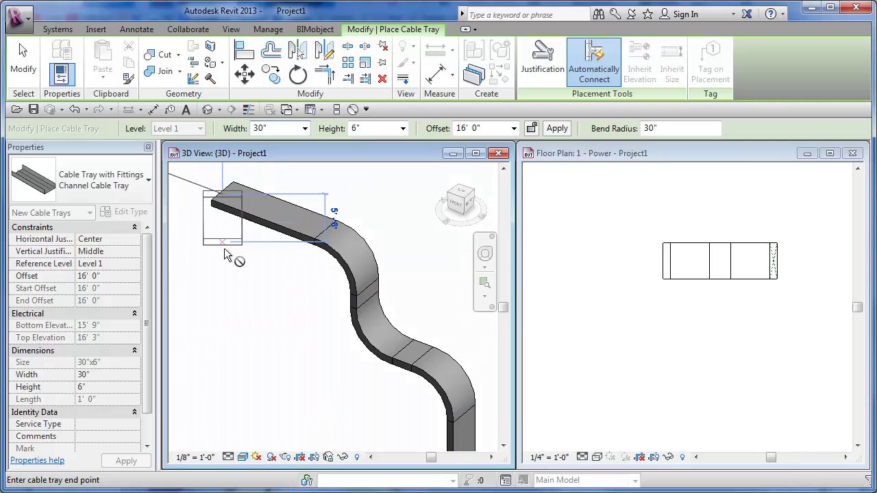
{"action": "left_click", "coordinate": [513, 127]}
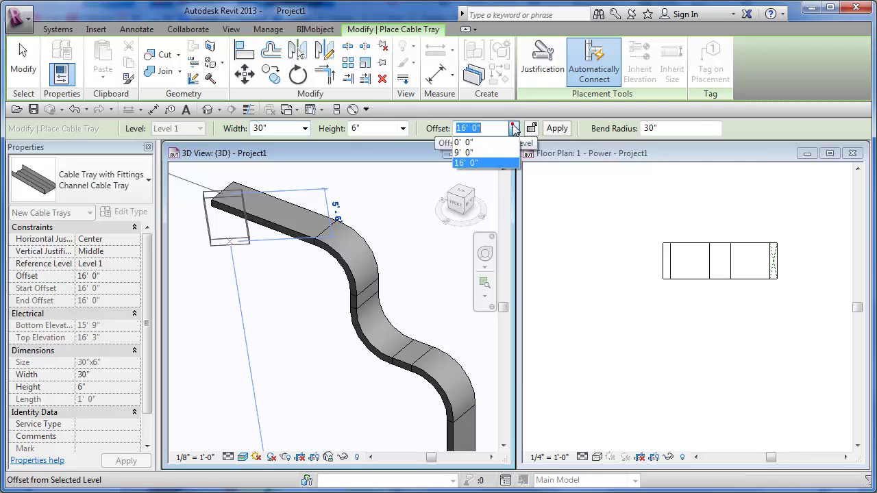
Drop the tray vertically down to a 0' 0" offset.
{"action": "left_click", "coordinate": [469, 142]}
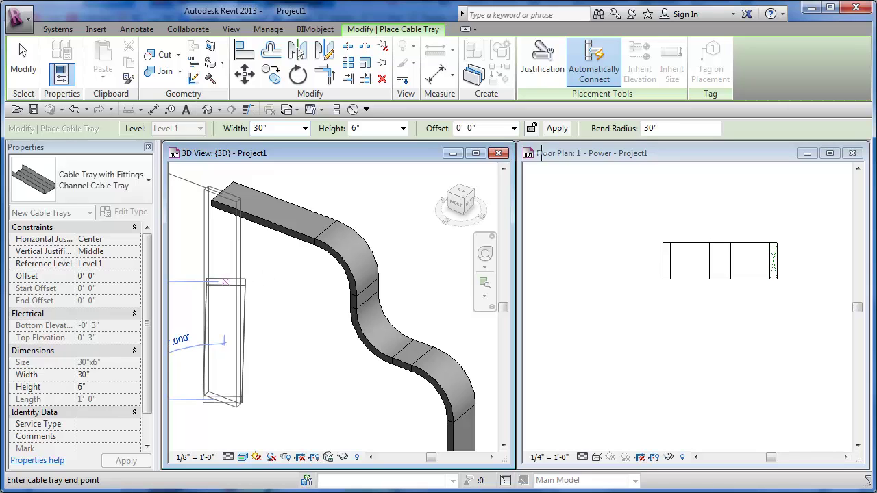
{"action": "left_click", "coordinate": [557, 128]}
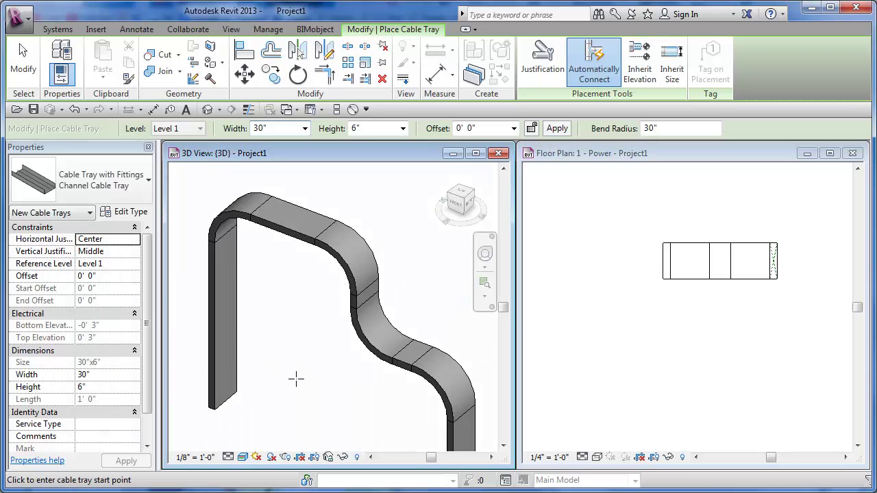
{"action": "scroll", "coordinate": [340, 354], "scroll_direction": "up", "scroll_amount": 4}
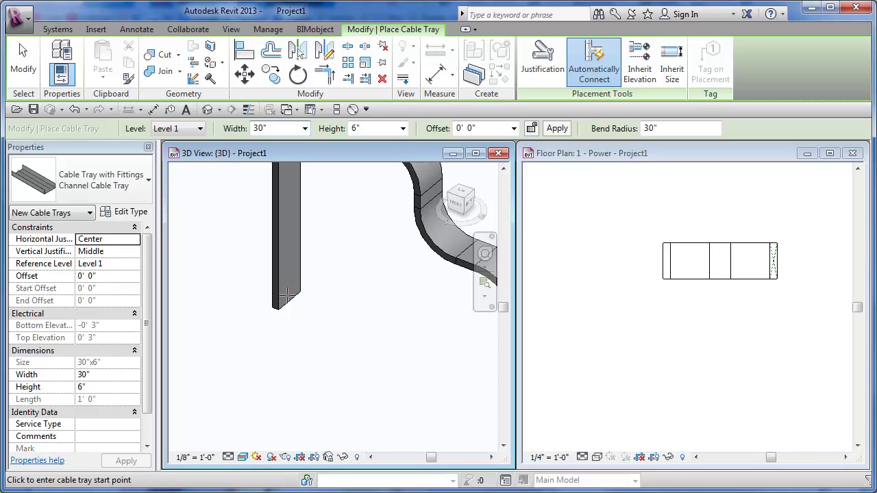
{"action": "middle_click_drag", "start_coordinate": [322, 335], "coordinate": [364, 320], "text": "shift"}
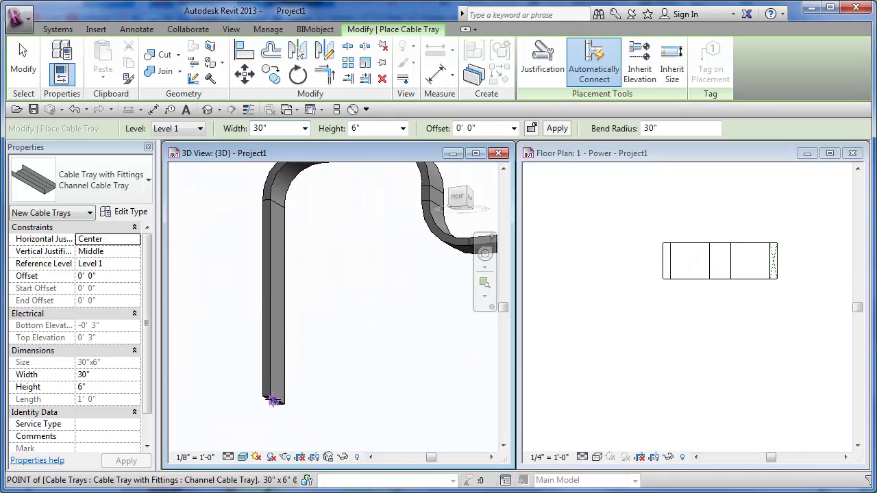
Add a short horizontal tray segment at 0' from the drop's bottom end.
{"action": "left_click", "coordinate": [272, 401]}
{"action": "middle_click_drag", "start_coordinate": [336, 376], "coordinate": [388, 361], "text": "shift"}
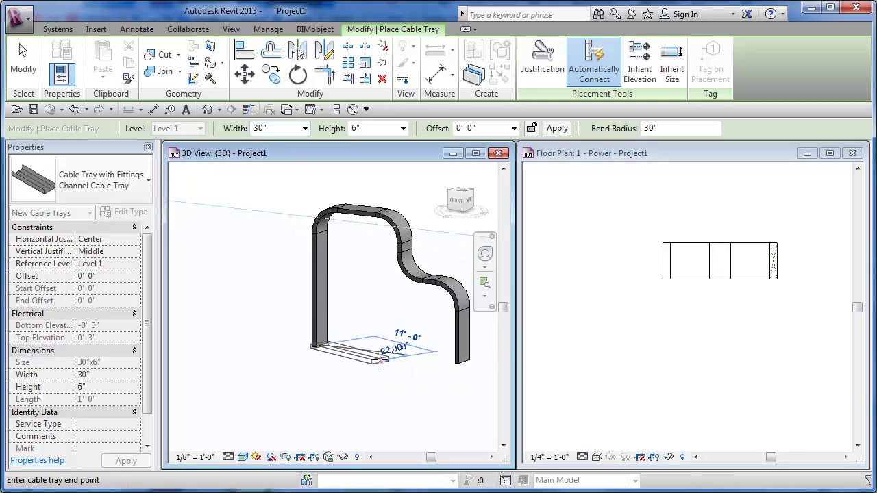
{"action": "scroll", "coordinate": [379, 357], "scroll_direction": "up", "scroll_amount": 3}
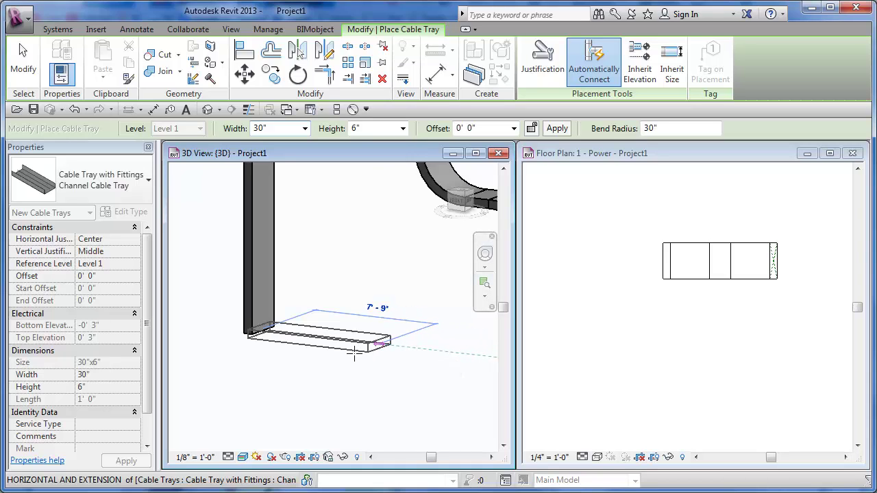
{"action": "left_click", "coordinate": [380, 346]}
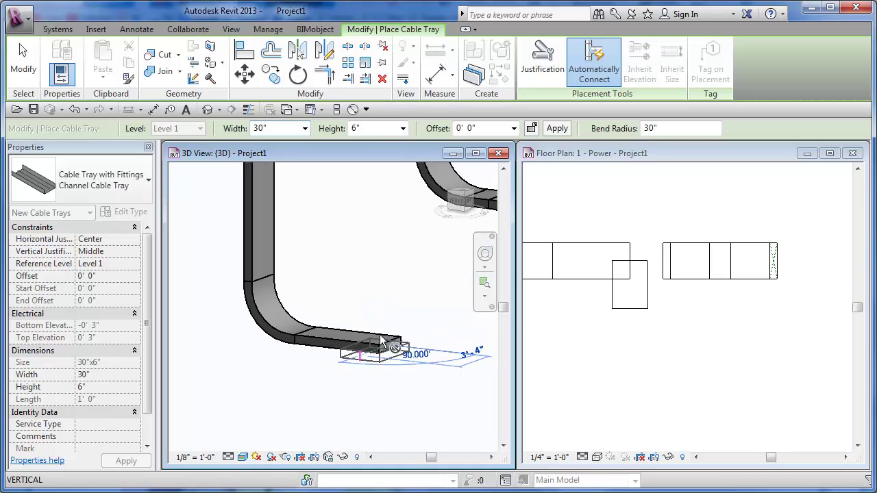
{"action": "left_click", "coordinate": [514, 128]}
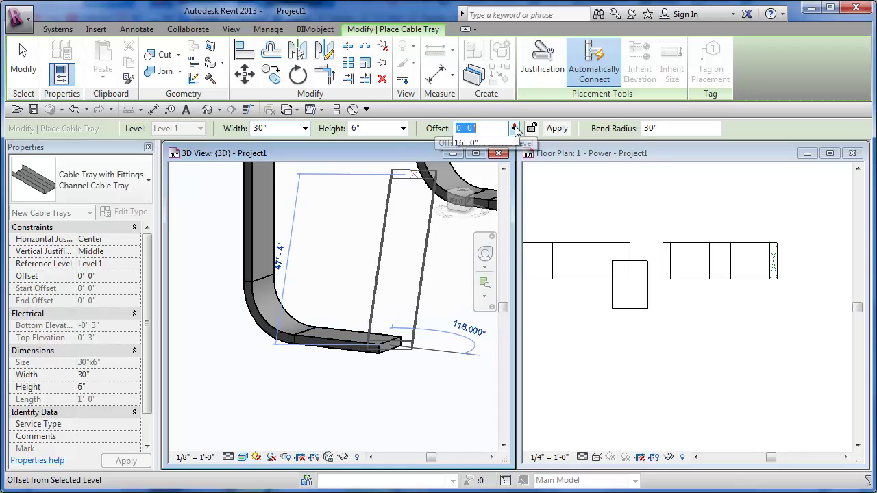
{"action": "left_click", "coordinate": [514, 128]}
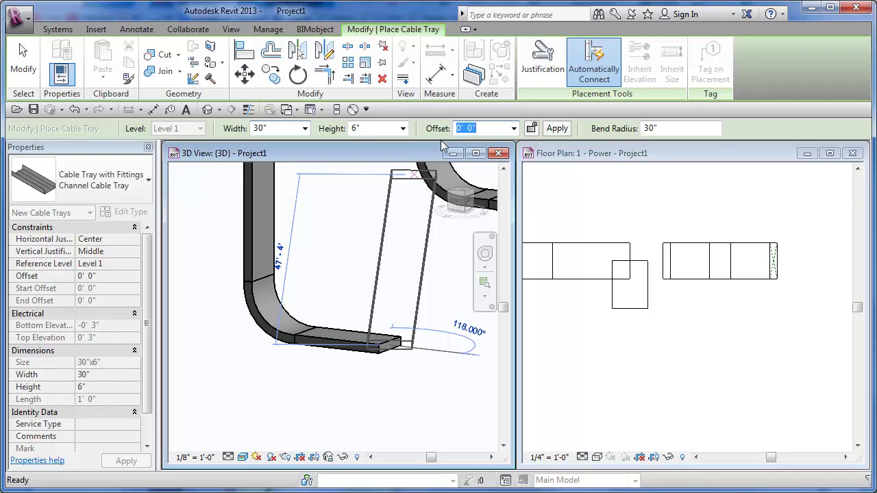
Apply a 7' offset to the tray preview and orbit the 3D view to a new angle.
{"action": "type", "text": "7'"}
{"action": "left_click", "coordinate": [556, 129]}
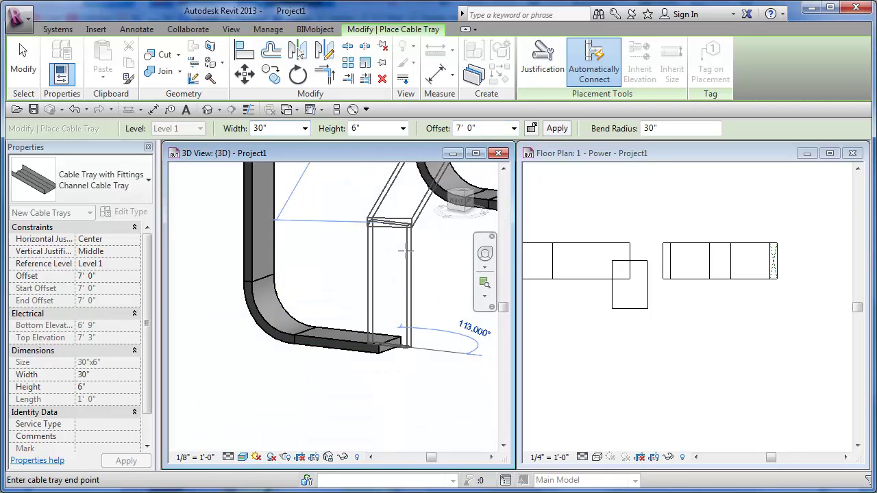
{"action": "middle_click_drag", "start_coordinate": [432, 259], "coordinate": [377, 317], "text": "shift"}
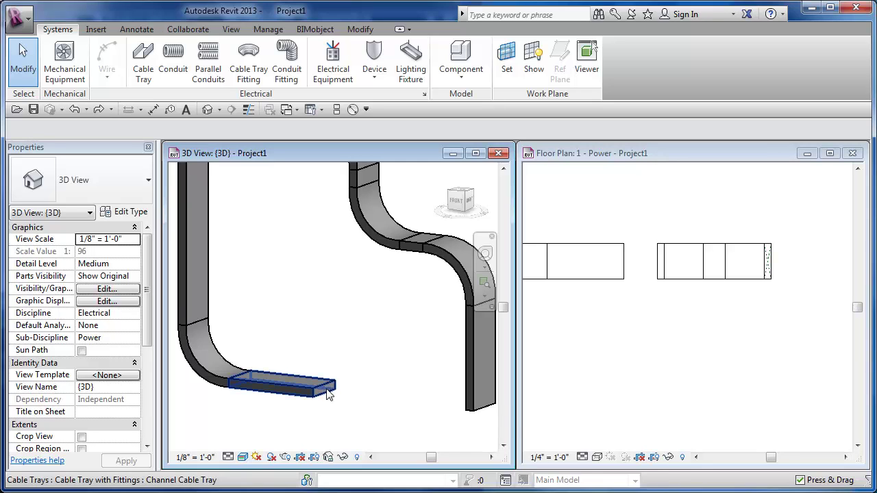
Resume drawing from the 0' segment with Automatically Connect off, raising it to 7'.
{"action": "left_click", "coordinate": [328, 392]}
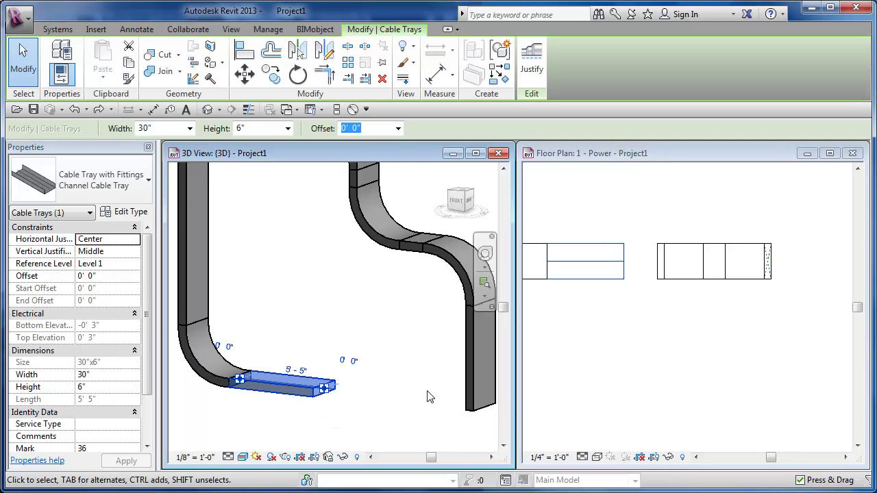
{"action": "right_click", "coordinate": [325, 392]}
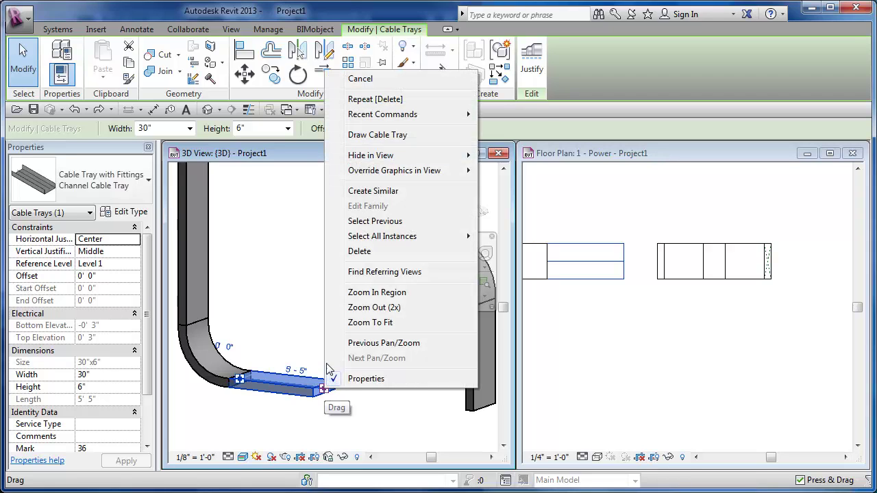
{"action": "left_click", "coordinate": [378, 135]}
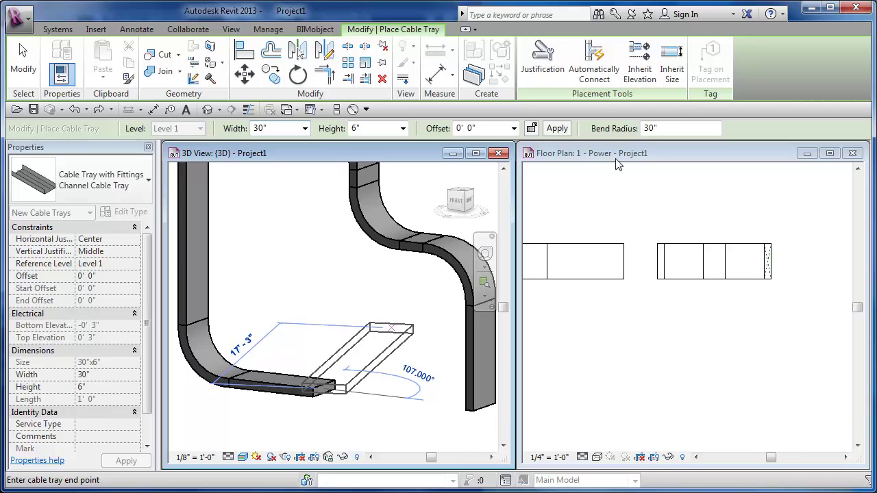
{"action": "left_click", "coordinate": [593, 73]}
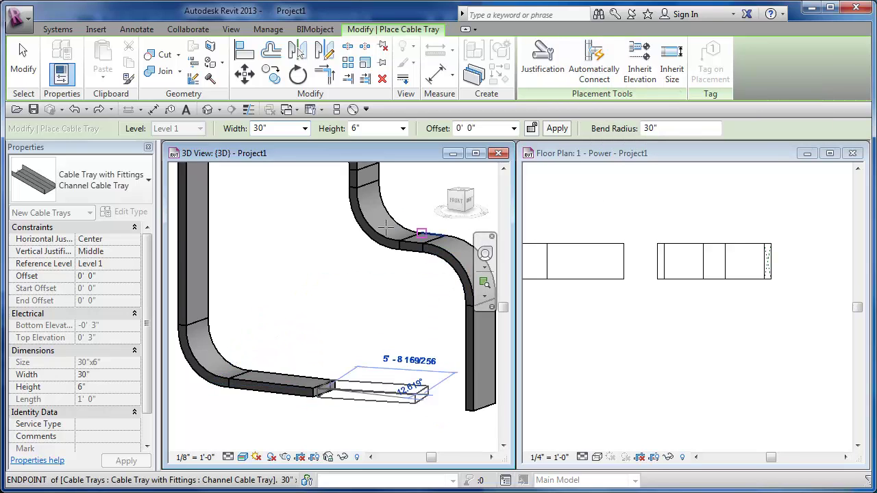
{"action": "left_click", "coordinate": [483, 128]}
{"action": "type", "text": "7"}
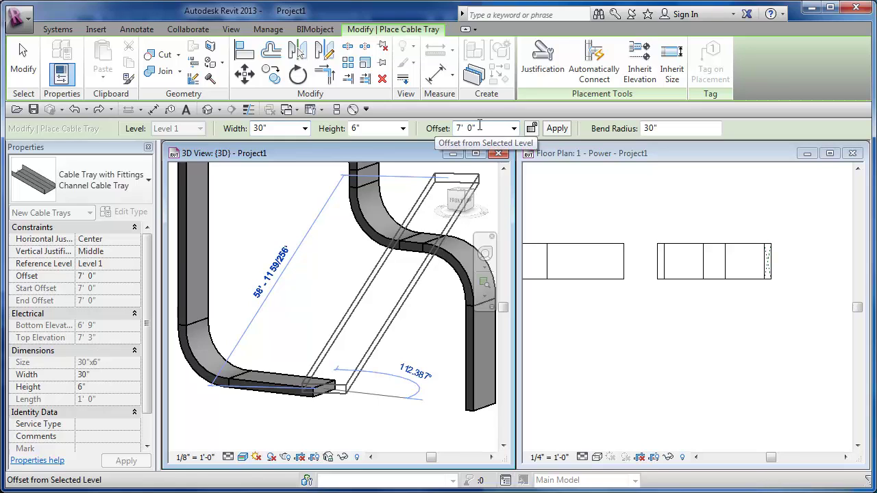
{"action": "left_click", "coordinate": [557, 128]}
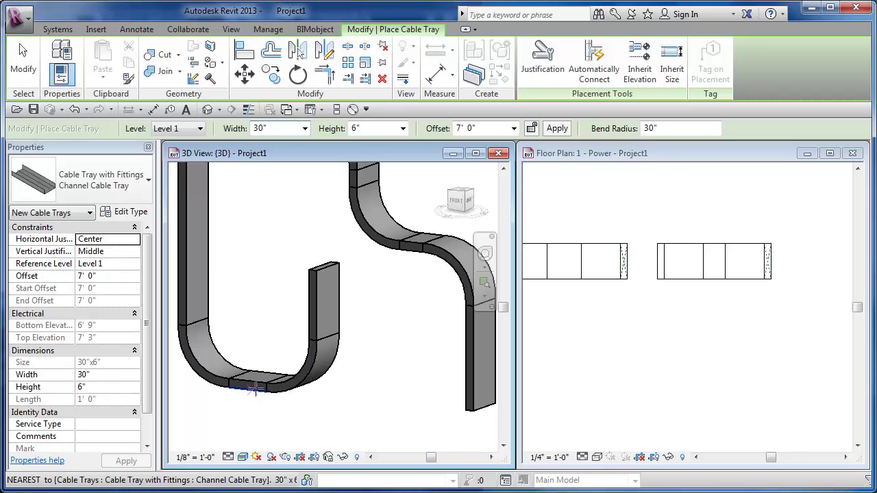
Run the tray across at 7' and drop its end down to a 3' offset.
{"action": "left_click", "coordinate": [324, 266]}
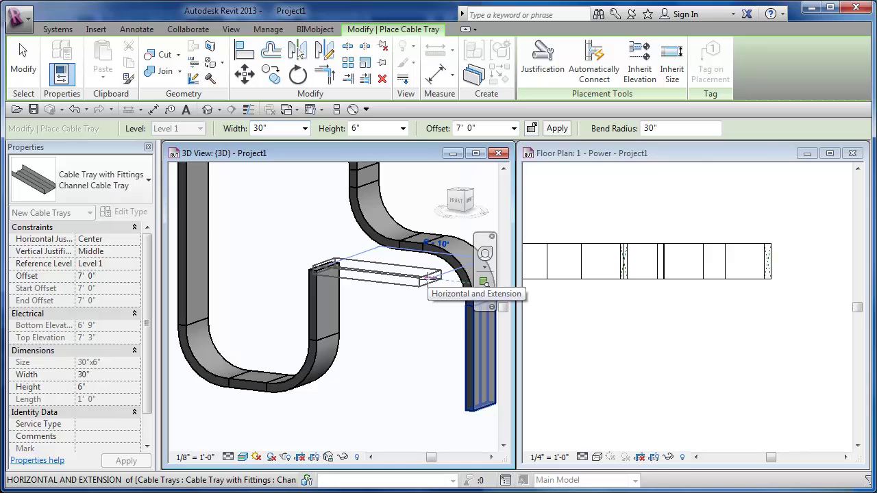
{"action": "left_click", "coordinate": [600, 74]}
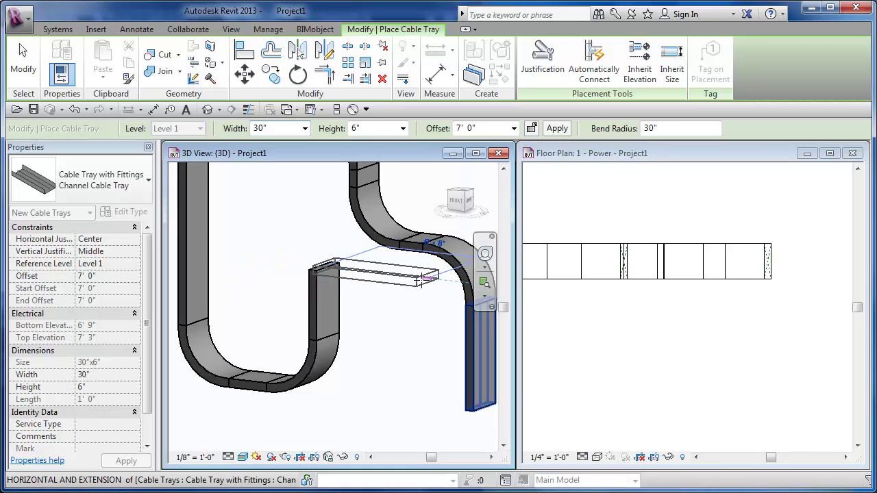
{"action": "left_click", "coordinate": [489, 370]}
{"action": "left_click", "coordinate": [383, 350]}
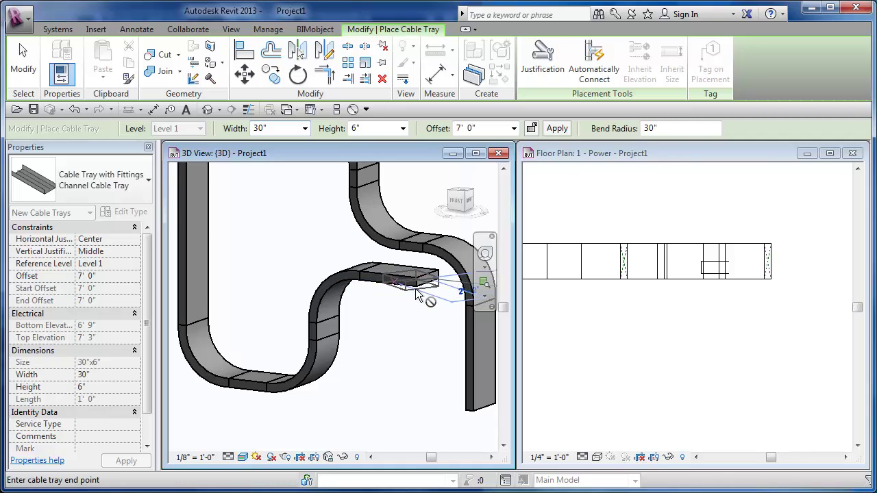
{"action": "left_click", "coordinate": [489, 127]}
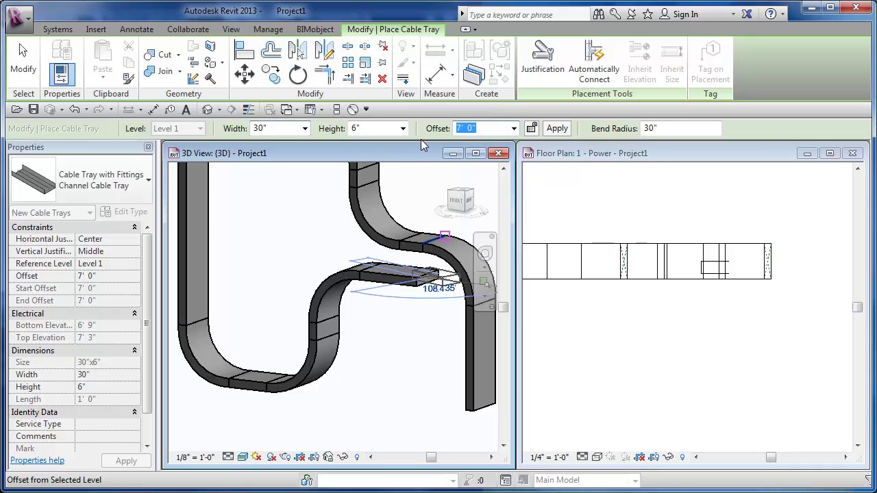
{"action": "type", "text": "3'"}
{"action": "left_click", "coordinate": [558, 129]}
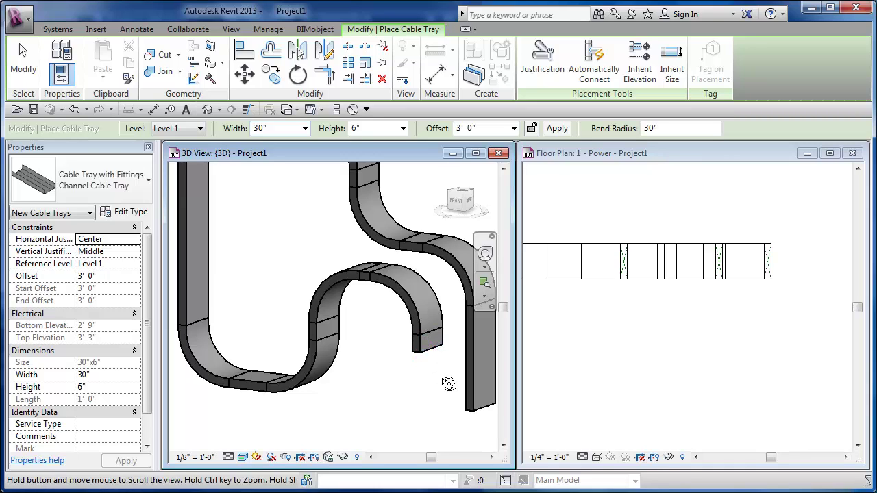
Switch the 3D view's visual style to Wireframe.
{"action": "middle_click_drag", "start_coordinate": [446, 386], "coordinate": [452, 377], "text": "shift"}
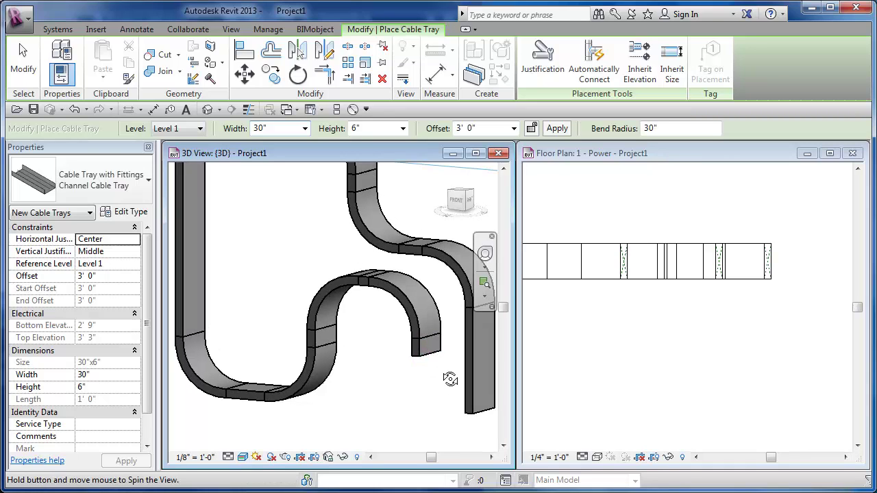
{"action": "left_click", "coordinate": [244, 457]}
{"action": "left_click", "coordinate": [270, 373]}
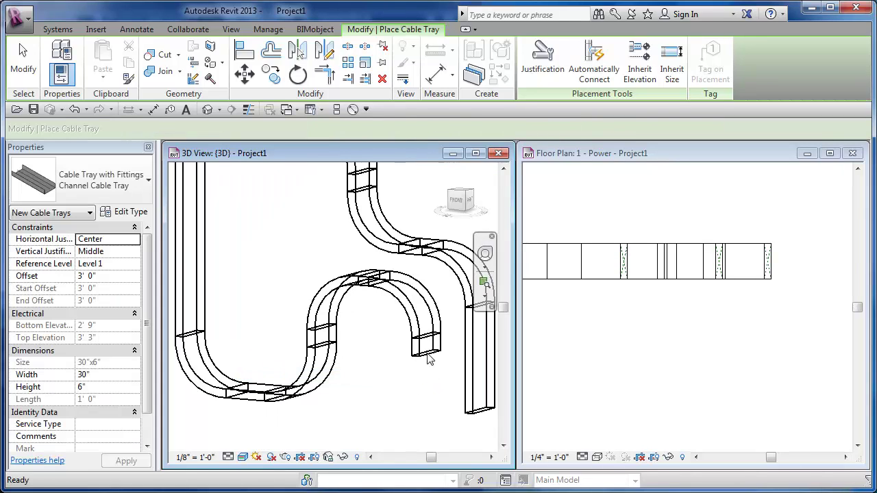
Try connecting a new tray from the 3' end to the vertical run and dismiss the auto-route error.
{"action": "left_click", "coordinate": [426, 352]}
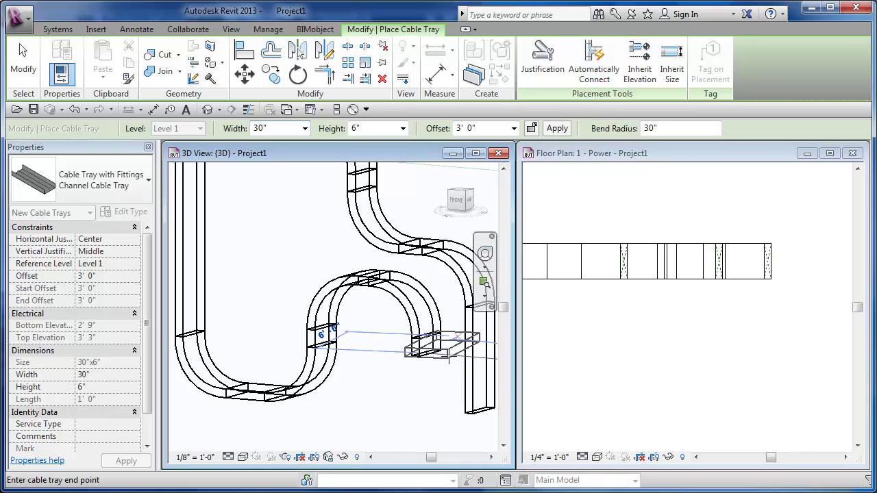
{"action": "left_click", "coordinate": [485, 354]}
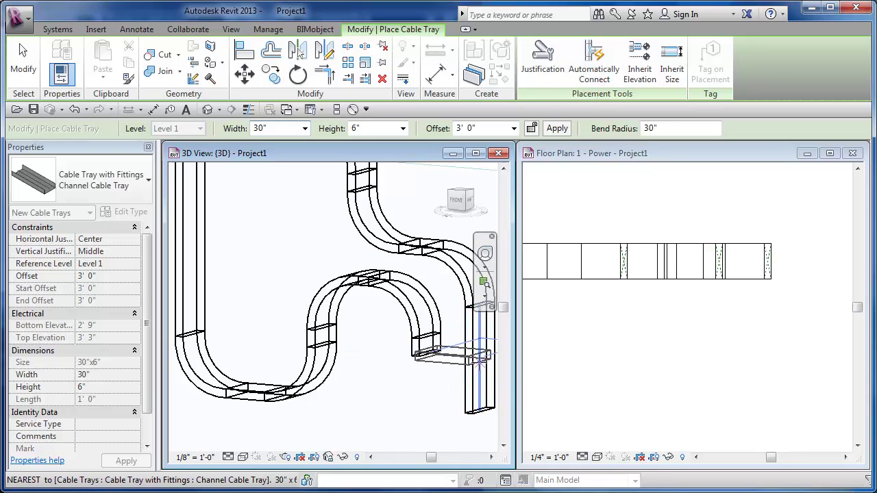
{"action": "left_click", "coordinate": [480, 359]}
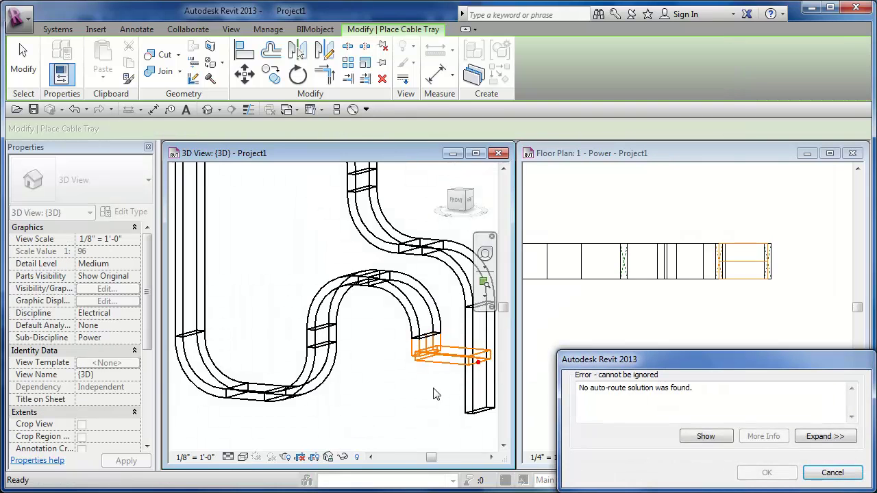
{"action": "left_click", "coordinate": [845, 475]}
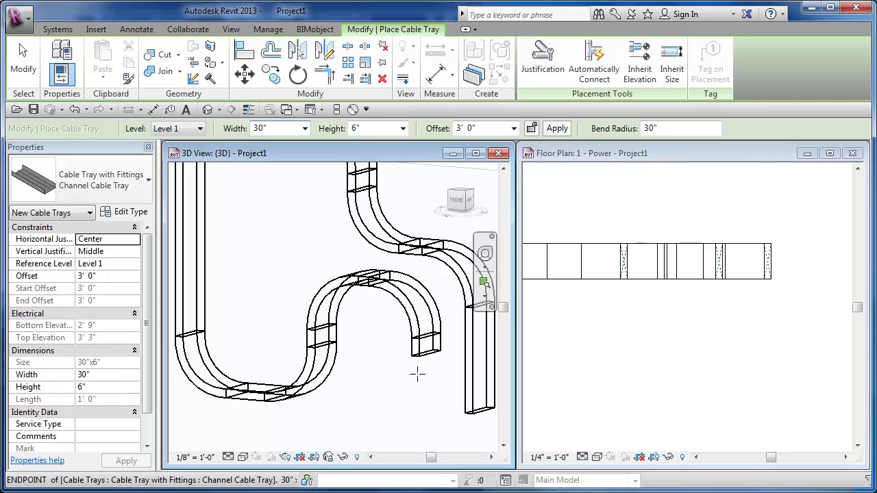
{"action": "scroll", "coordinate": [431, 391], "scroll_direction": "down", "scroll_amount": 2}
{"action": "middle_click_drag", "start_coordinate": [429, 392], "coordinate": [407, 402]}
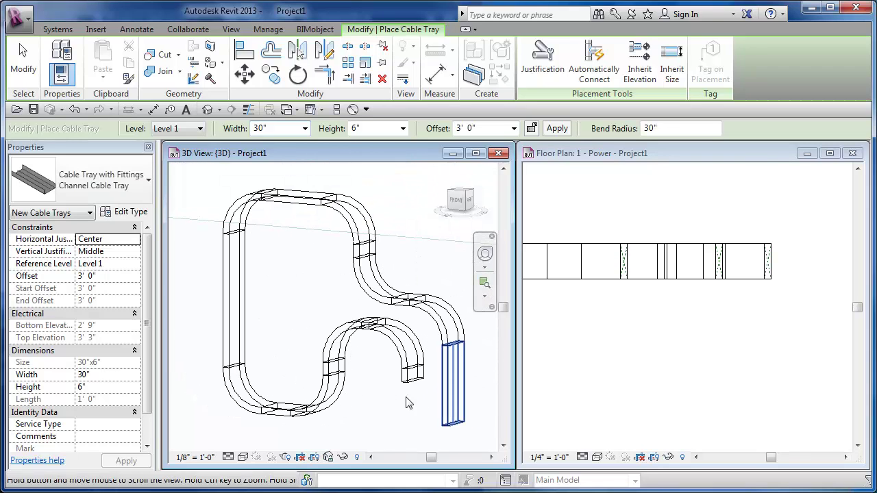
Exit tray placement and switch the 3D view to Shading with the SD shortcut.
{"action": "key", "text": "Escape"}
{"action": "key", "text": "Escape"}
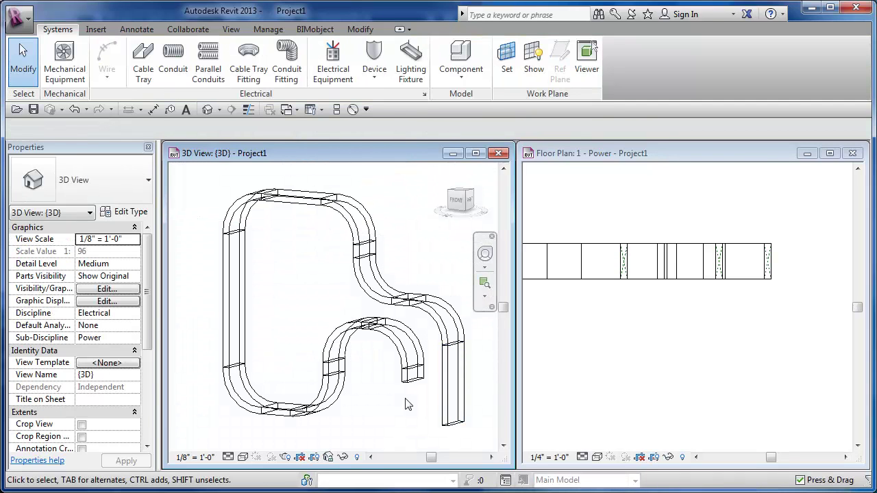
{"action": "key", "text": "s"}
{"action": "key", "text": "d"}
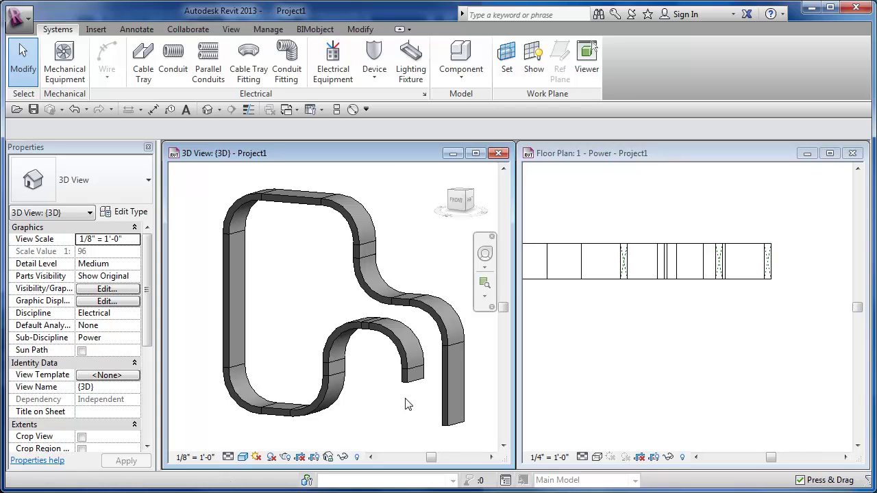
{"action": "middle_click_drag", "start_coordinate": [413, 407], "coordinate": [404, 395]}
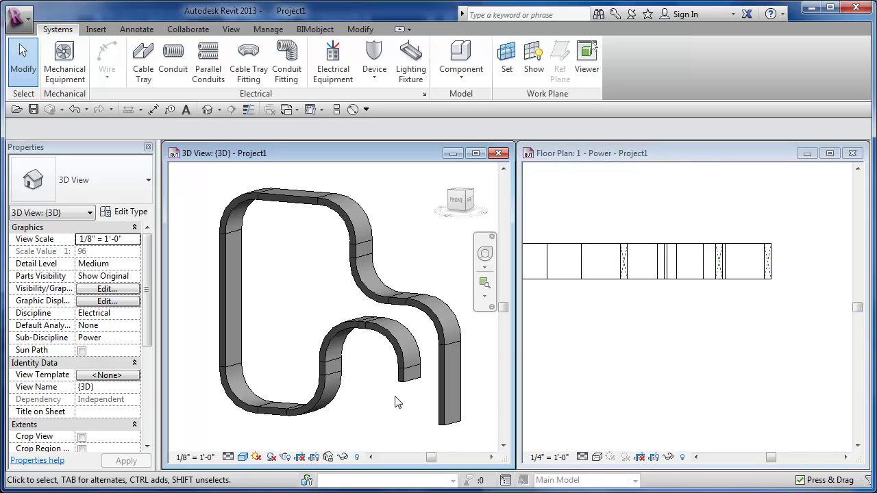
In the floor plan, start a new cable tray below the existing run with a first segment at 0' 0" offset.
{"action": "left_click", "coordinate": [697, 363]}
{"action": "scroll", "coordinate": [695, 359], "scroll_direction": "down", "scroll_amount": 1}
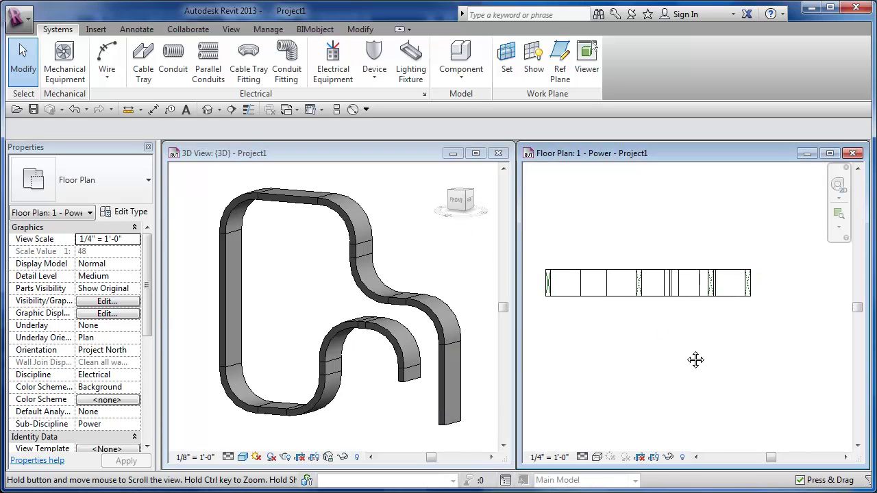
{"action": "middle_click_drag", "start_coordinate": [695, 360], "coordinate": [722, 375]}
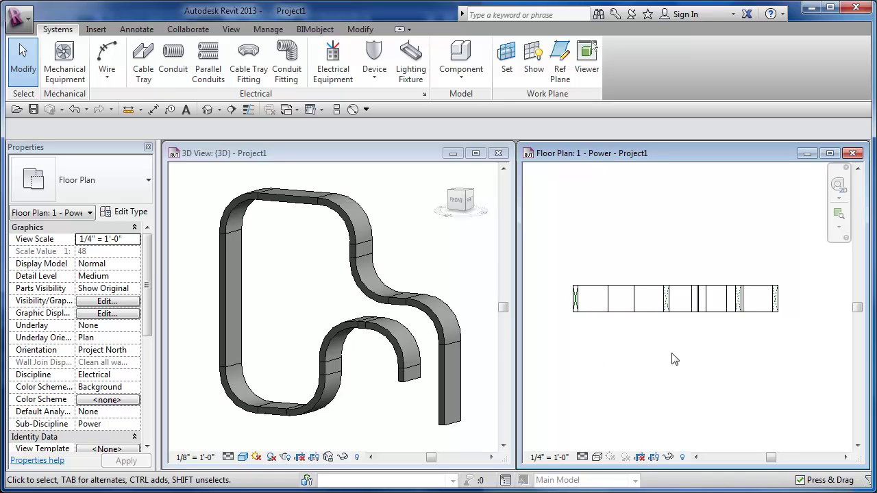
{"action": "left_click", "coordinate": [143, 63]}
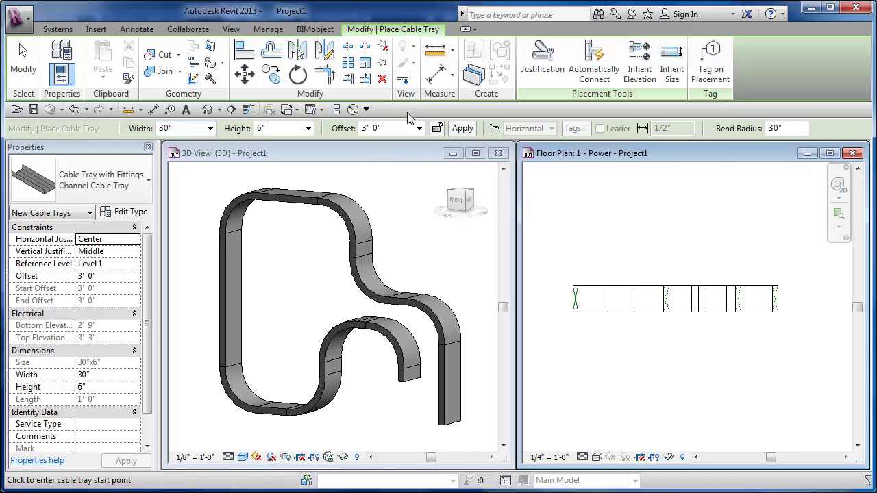
{"action": "left_click", "coordinate": [419, 130]}
{"action": "left_click", "coordinate": [378, 145]}
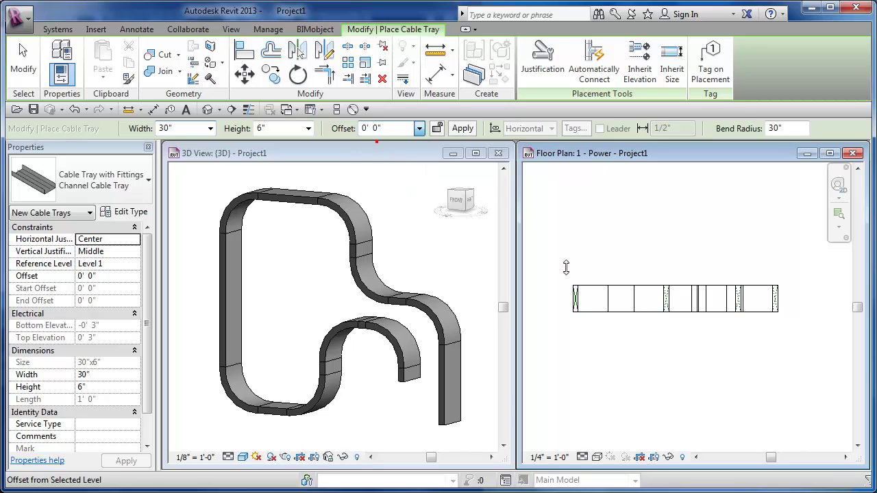
{"action": "left_click", "coordinate": [542, 369]}
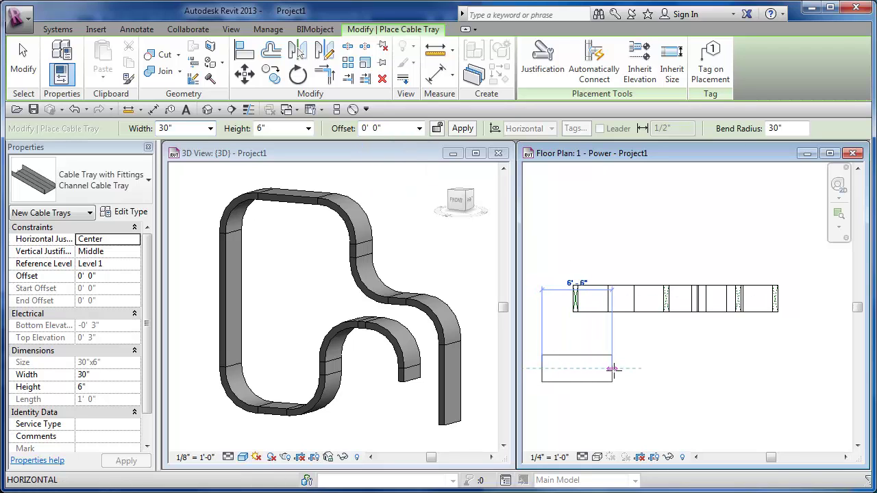
{"action": "left_click", "coordinate": [614, 375]}
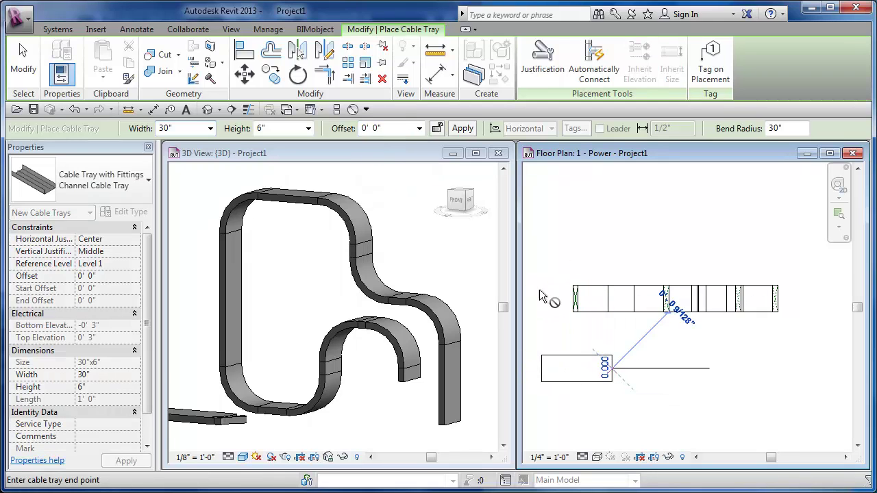
Raise the run to a 3' 0" offset and extend it horizontally.
{"action": "left_click", "coordinate": [420, 129]}
{"action": "left_click", "coordinate": [381, 155]}
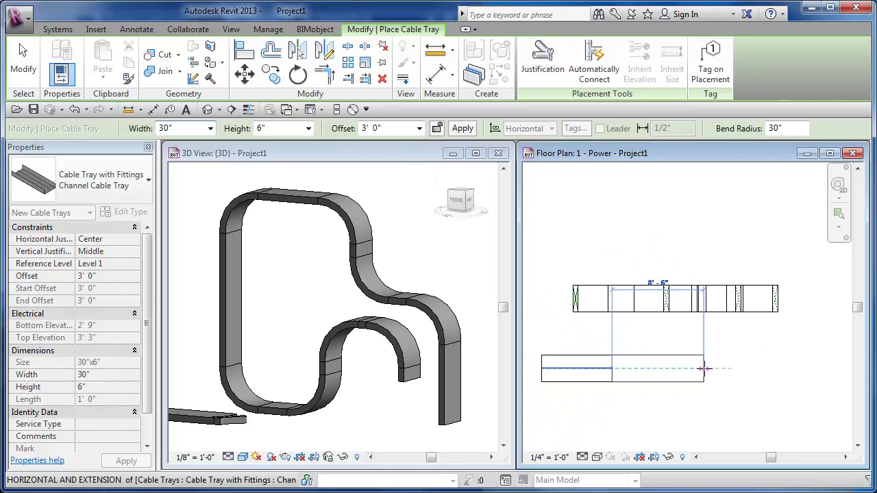
{"action": "left_click", "coordinate": [704, 368]}
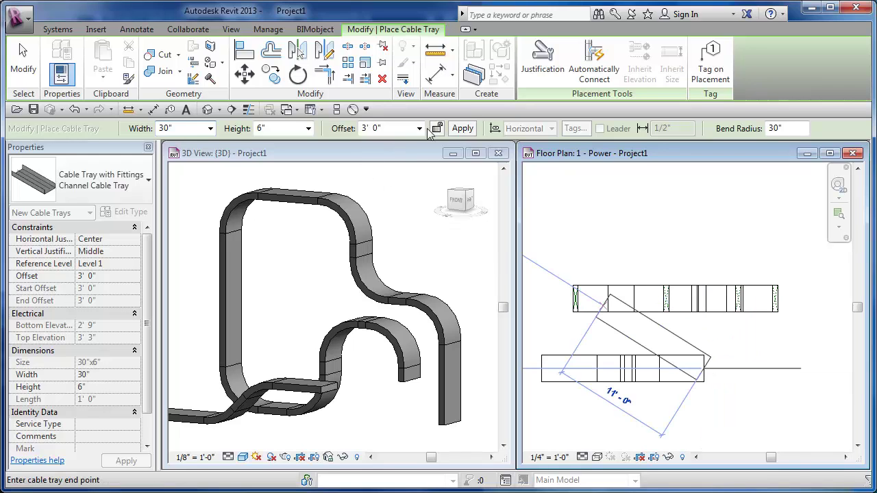
Bend the run up to a 7' 0" offset and extend it horizontally.
{"action": "left_click", "coordinate": [419, 128]}
{"action": "left_click", "coordinate": [383, 164]}
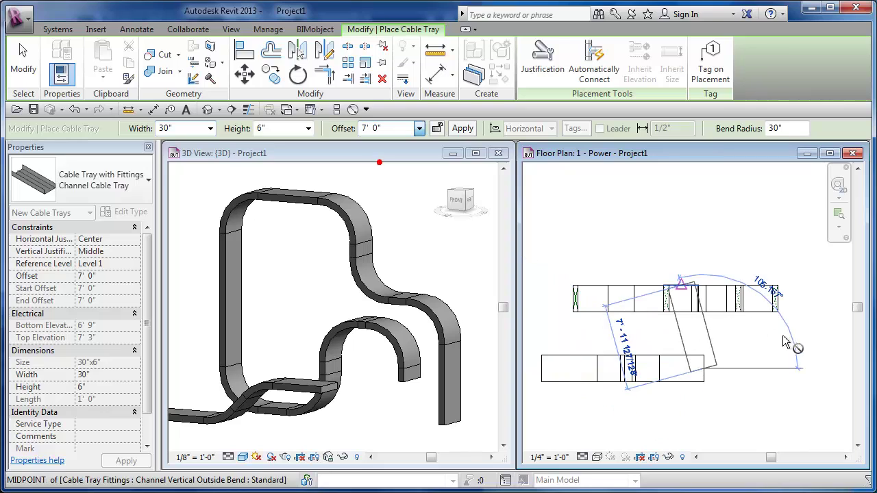
{"action": "left_click", "coordinate": [789, 369]}
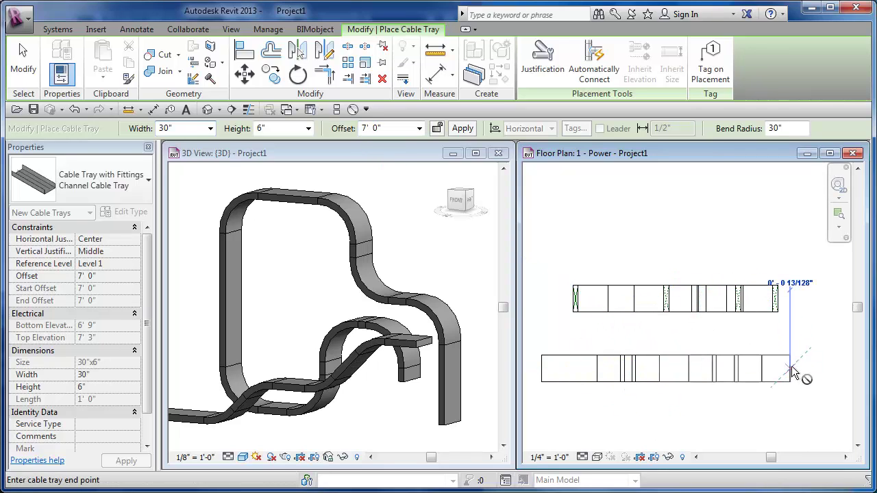
Apply a 16' 0" offset for a riser, which triggers the insufficient-space fitting error.
{"action": "left_click", "coordinate": [419, 128]}
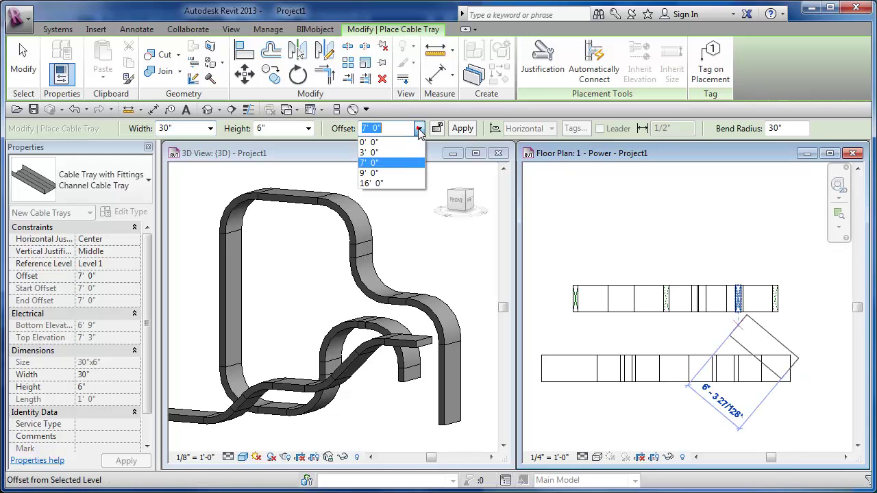
{"action": "left_click", "coordinate": [378, 184]}
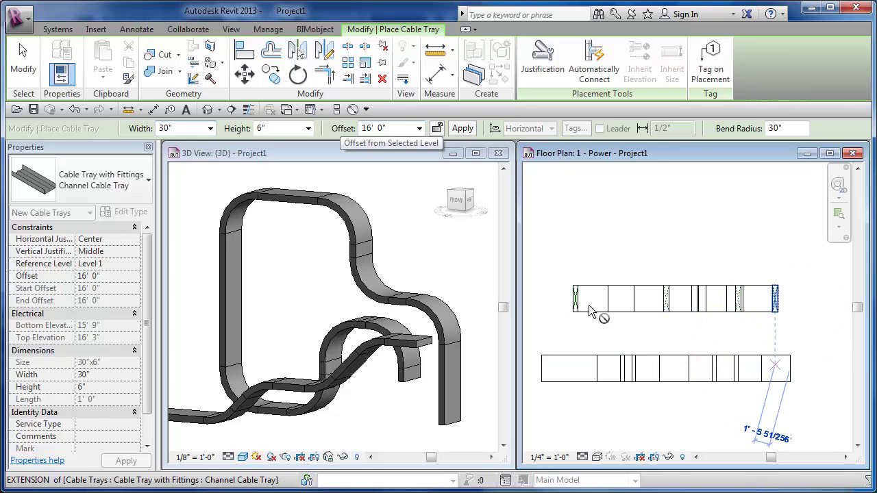
{"action": "left_click", "coordinate": [462, 128]}
{"action": "left_click", "coordinate": [814, 344]}
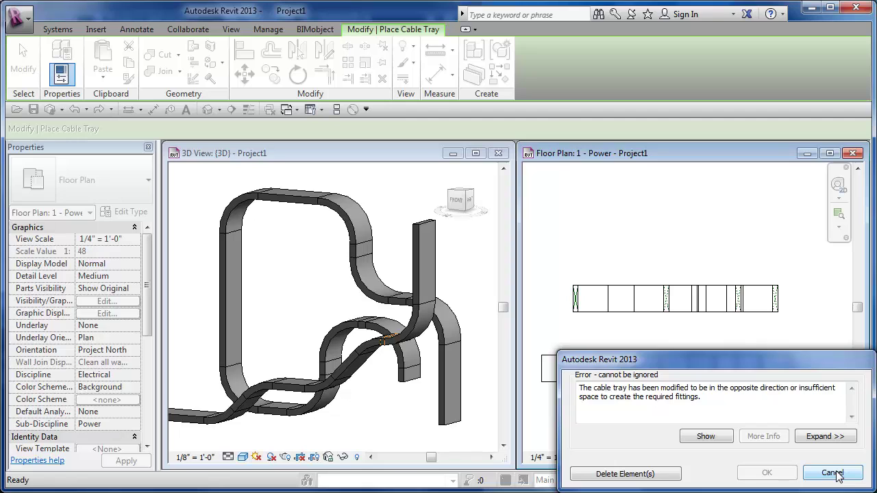
Dismiss the fitting error, inspect the new run's bends in 3D, and start another cable tray.
{"action": "left_click", "coordinate": [613, 474]}
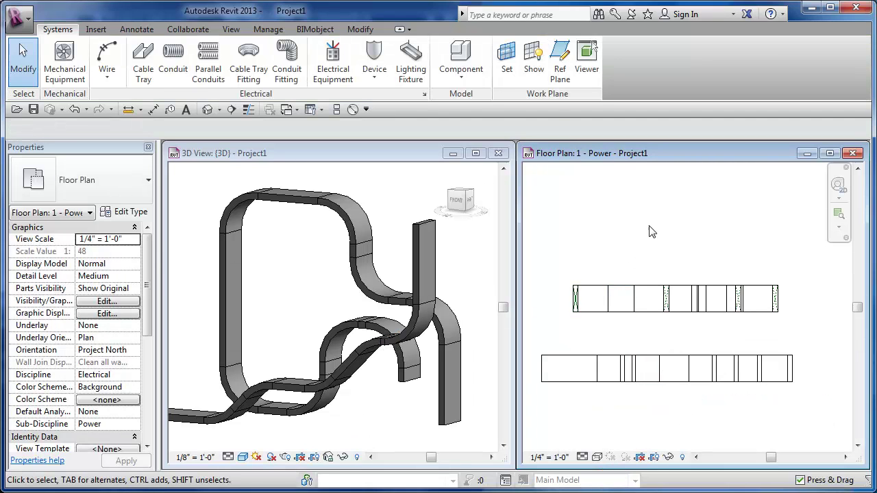
{"action": "middle_click_drag", "start_coordinate": [452, 370], "coordinate": [415, 374]}
{"action": "scroll", "coordinate": [439, 368], "scroll_direction": "down", "scroll_amount": 2}
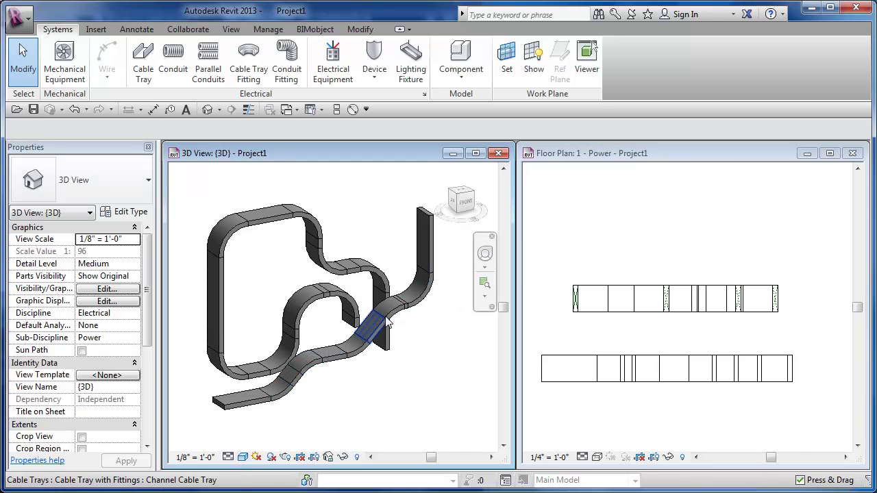
{"action": "middle_click_drag", "start_coordinate": [442, 363], "coordinate": [445, 372]}
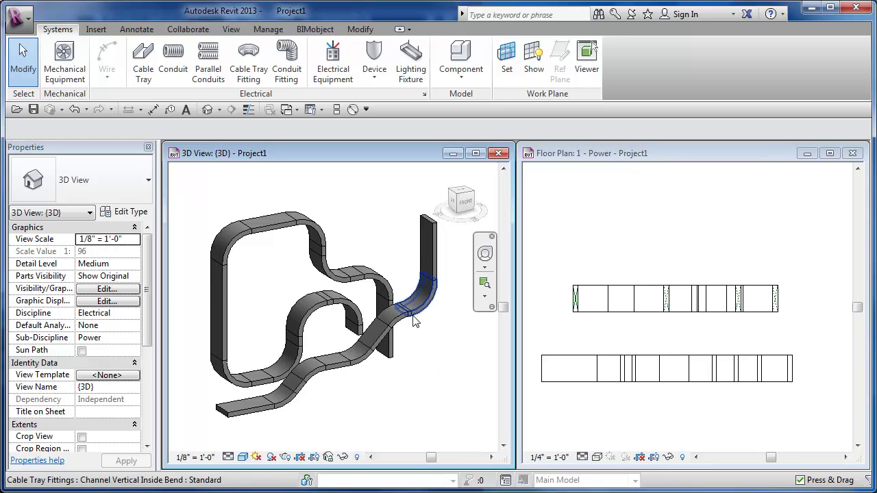
{"action": "scroll", "coordinate": [410, 313], "scroll_direction": "up", "scroll_amount": 5}
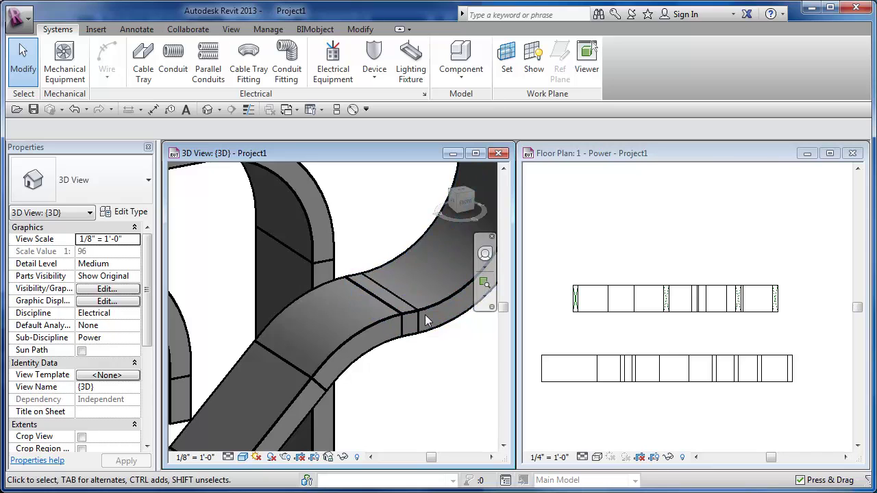
{"action": "scroll", "coordinate": [425, 321], "scroll_direction": "down", "scroll_amount": 3}
{"action": "scroll", "coordinate": [441, 334], "scroll_direction": "down", "scroll_amount": 6}
{"action": "mouse_move", "coordinate": [441, 333]}
{"action": "middle_mouse_down"}
{"action": "mouse_move", "coordinate": [456, 348]}
{"action": "mouse_move", "coordinate": [442, 348]}
{"action": "middle_mouse_up"}
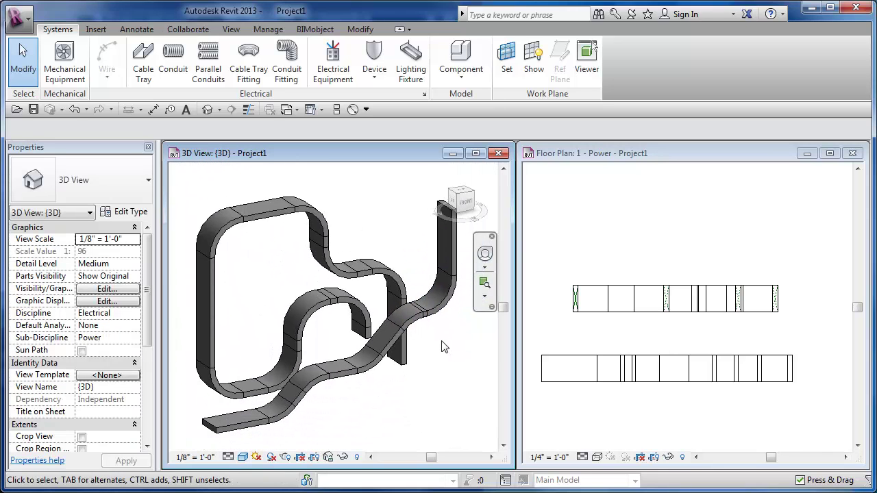
{"action": "left_click", "coordinate": [605, 249]}
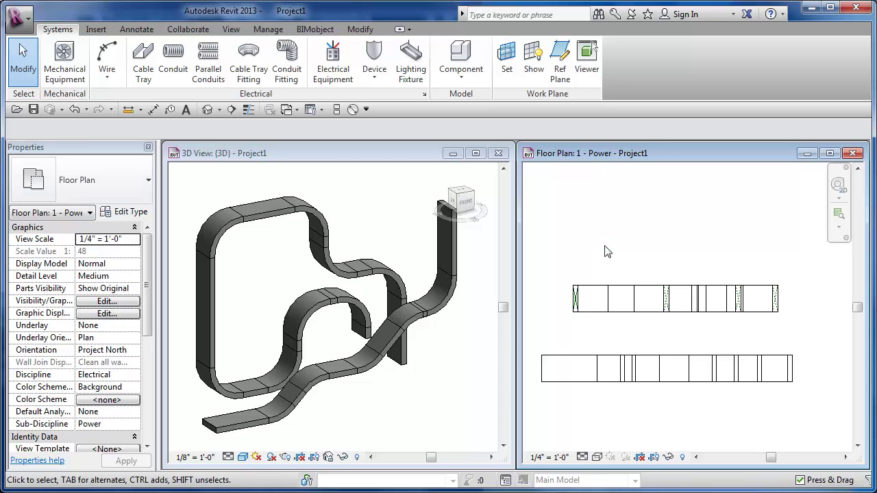
{"action": "left_click", "coordinate": [143, 61]}
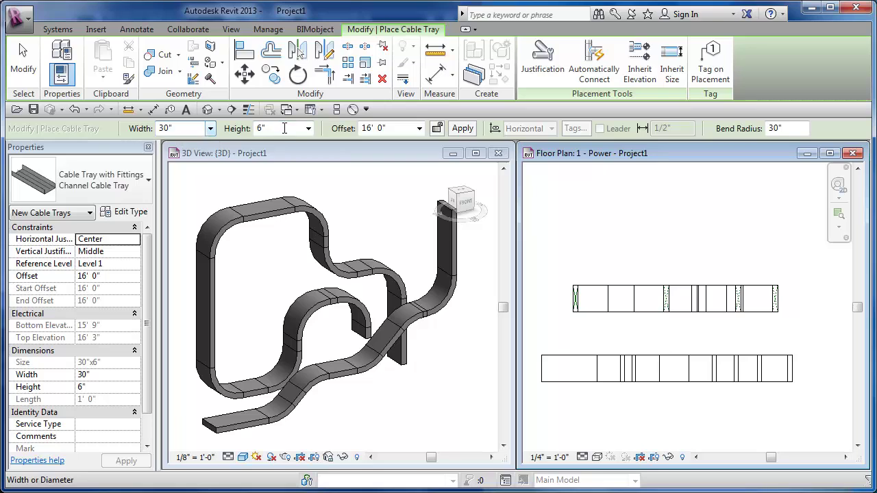
Place a new tray segment at 0' 0" offset in the floor plan.
{"action": "left_click", "coordinate": [580, 226]}
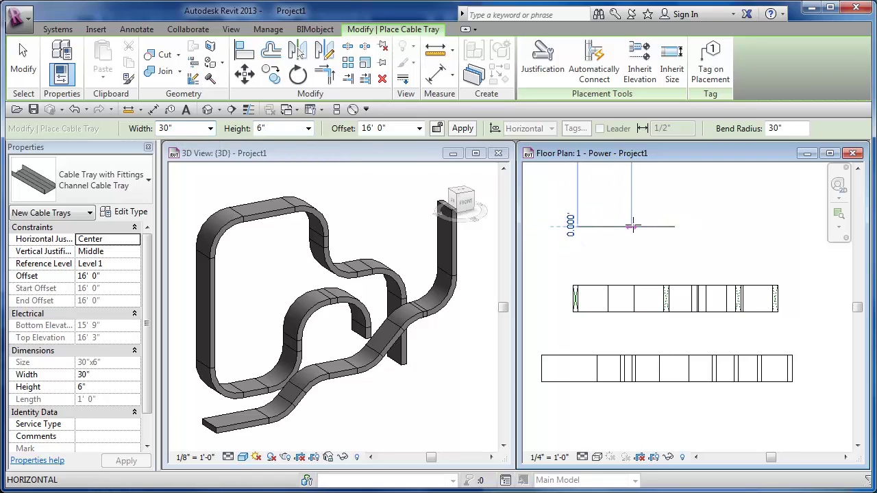
{"action": "left_click", "coordinate": [419, 128]}
{"action": "left_click", "coordinate": [369, 142]}
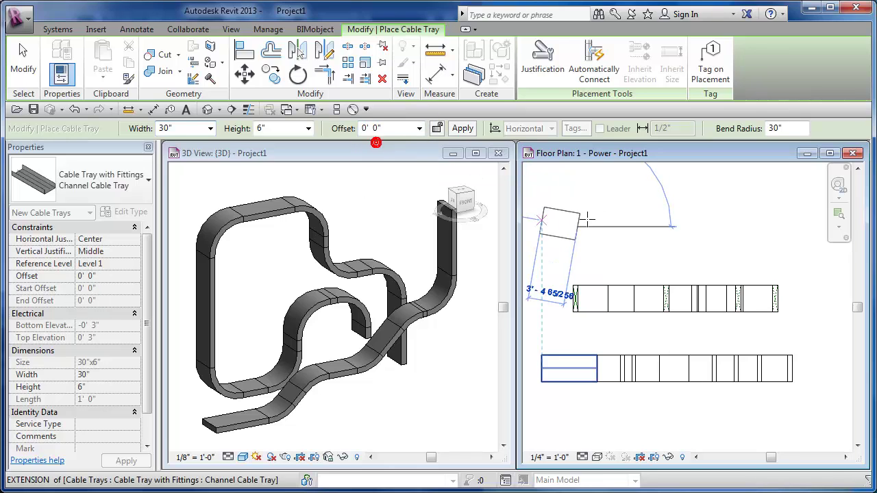
{"action": "left_click", "coordinate": [630, 226]}
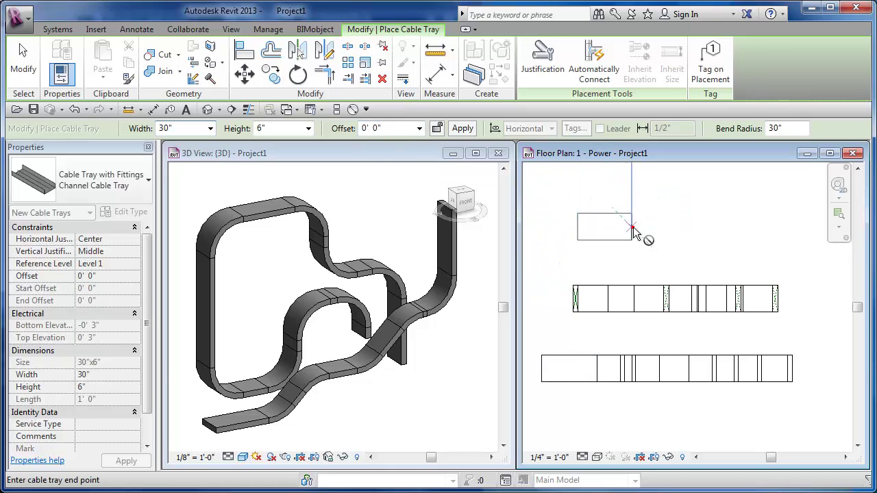
Extend the tray with a narrower 24" x 5" segment.
{"action": "left_click", "coordinate": [211, 130]}
{"action": "left_click", "coordinate": [176, 272]}
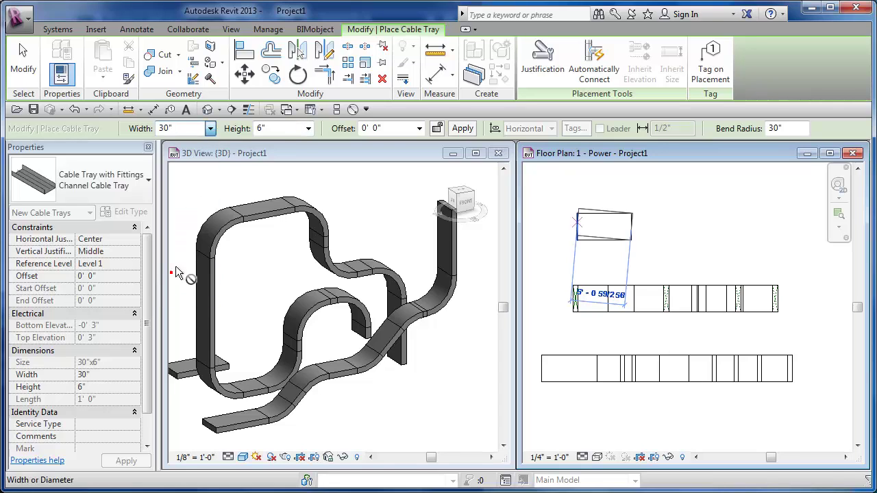
{"action": "left_click", "coordinate": [307, 129]}
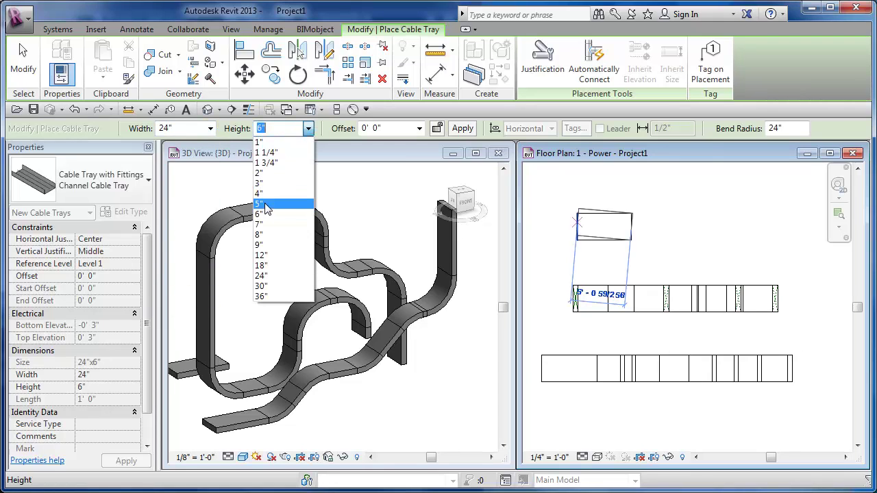
{"action": "left_click", "coordinate": [265, 204]}
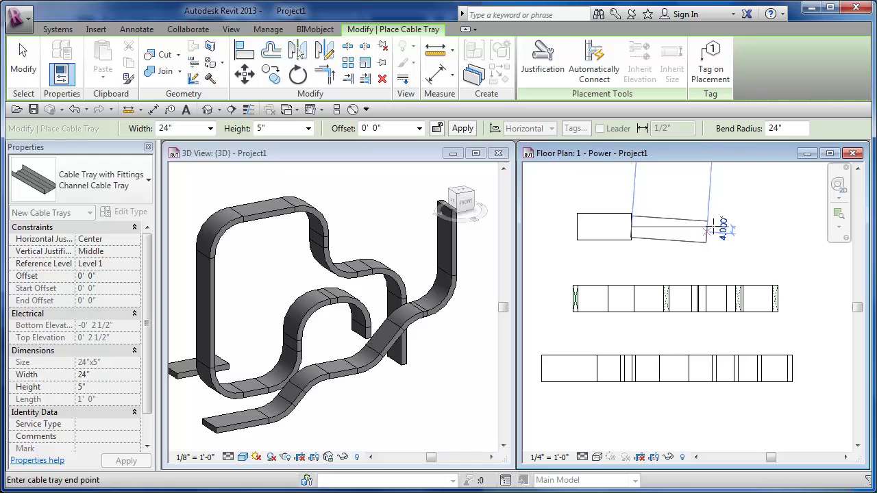
{"action": "left_click", "coordinate": [652, 227]}
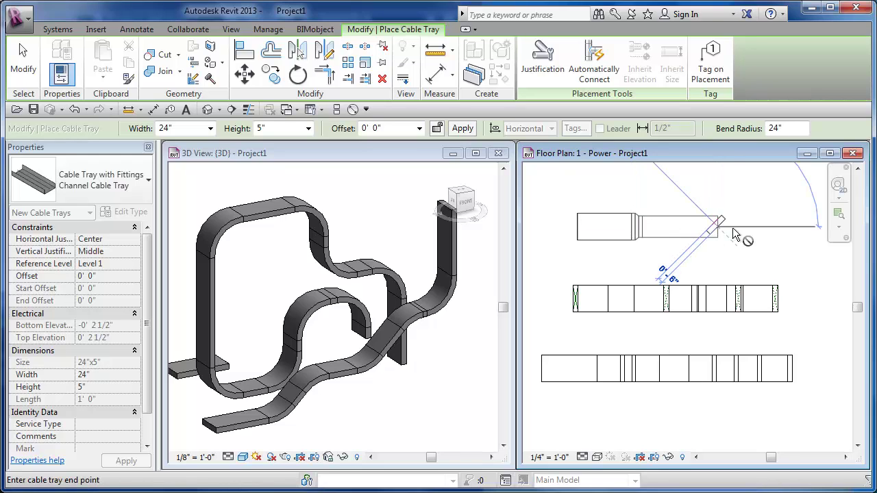
{"action": "left_click", "coordinate": [738, 227]}
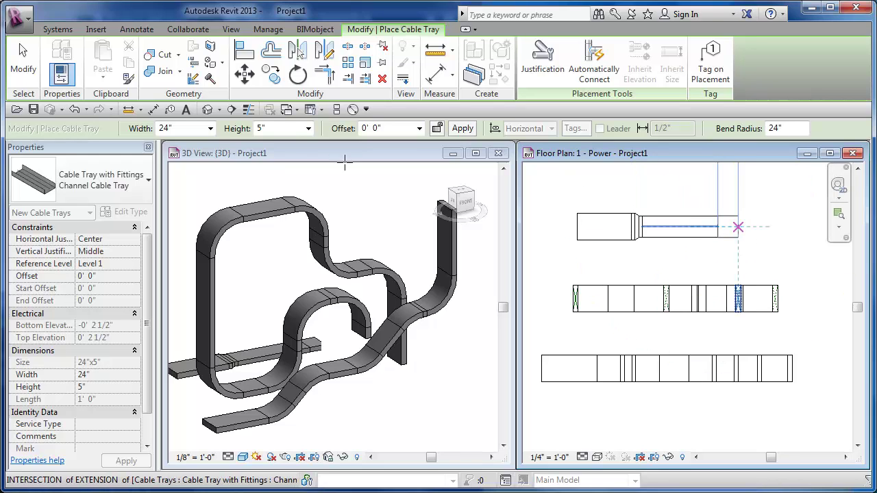
Set the next tray segment's size to 30" wide by 6" high.
{"action": "left_click", "coordinate": [211, 128]}
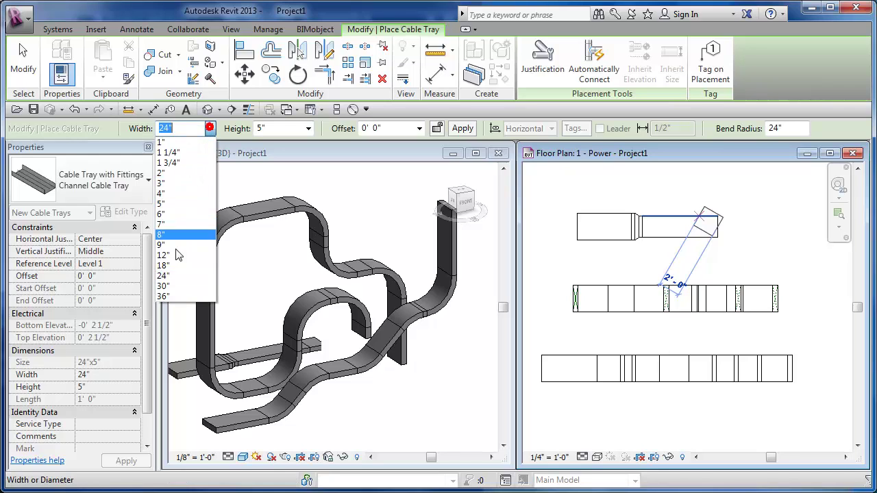
{"action": "left_click", "coordinate": [173, 286]}
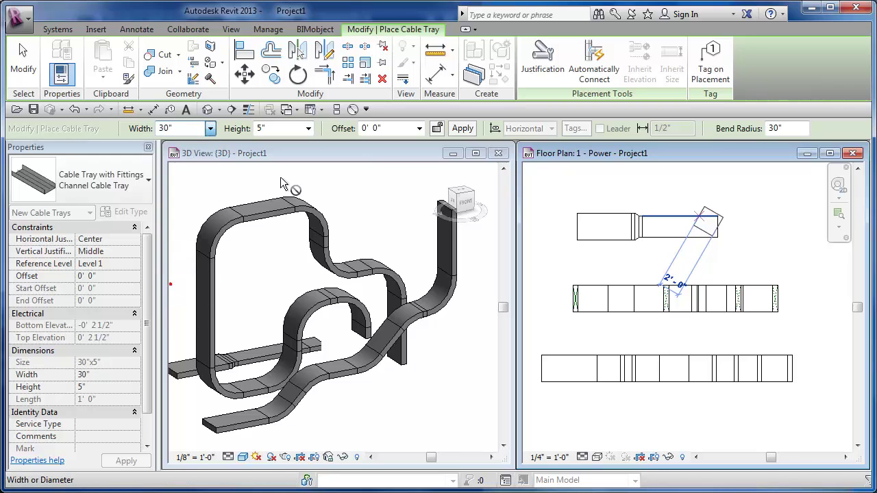
{"action": "left_click", "coordinate": [309, 128]}
{"action": "left_click", "coordinate": [261, 217]}
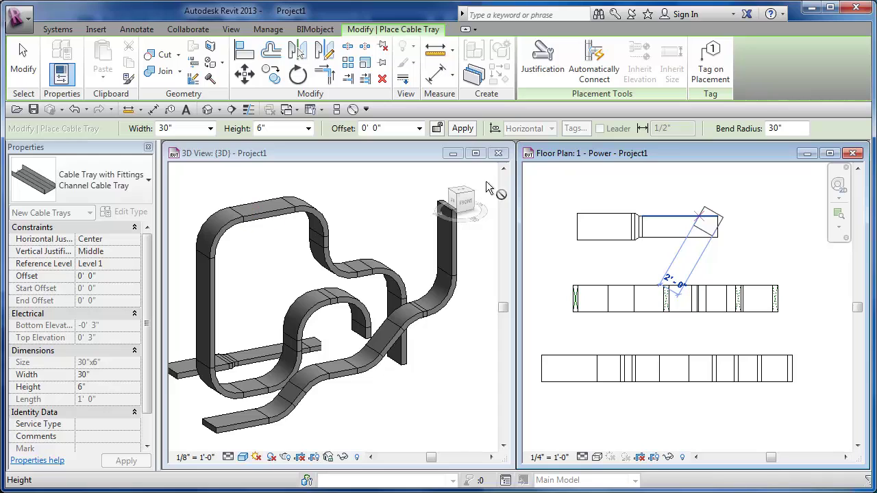
{"action": "left_click", "coordinate": [419, 129]}
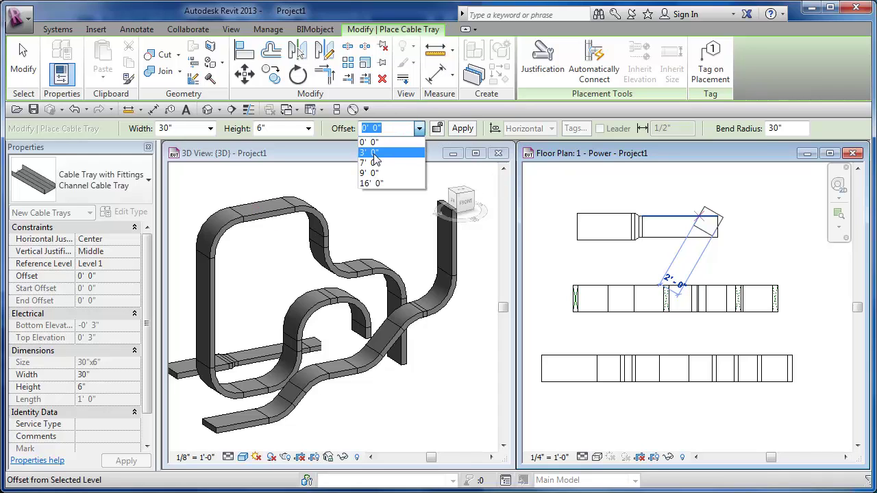
Draw the 30" x 6" segment at 3' 0" offset to the top run's end and stop placement.
{"action": "left_click", "coordinate": [378, 152]}
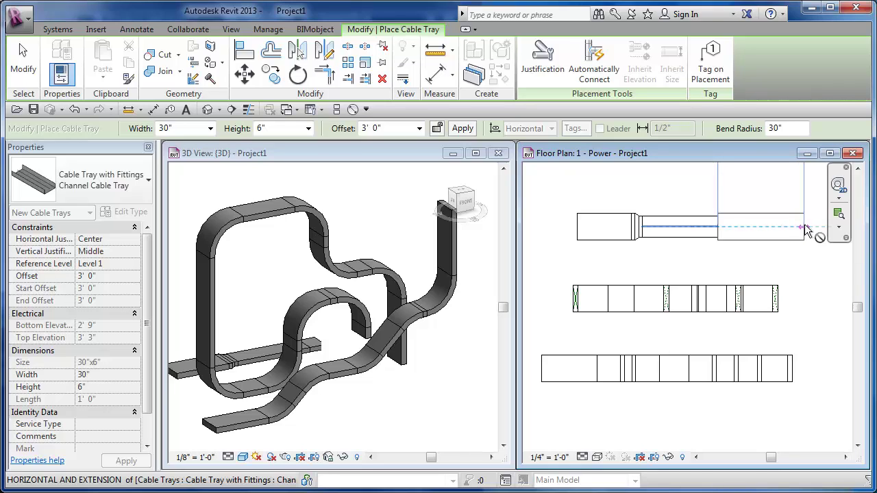
{"action": "middle_click_drag", "start_coordinate": [809, 230], "coordinate": [728, 248]}
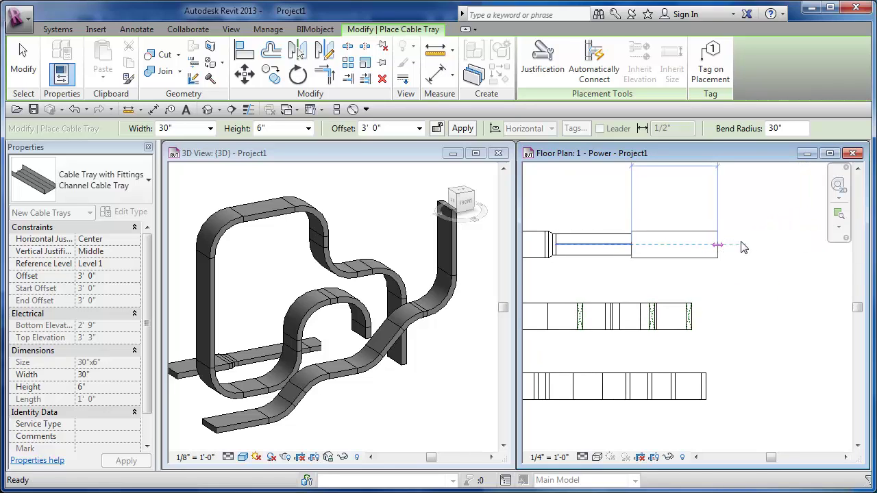
{"action": "left_click", "coordinate": [713, 269]}
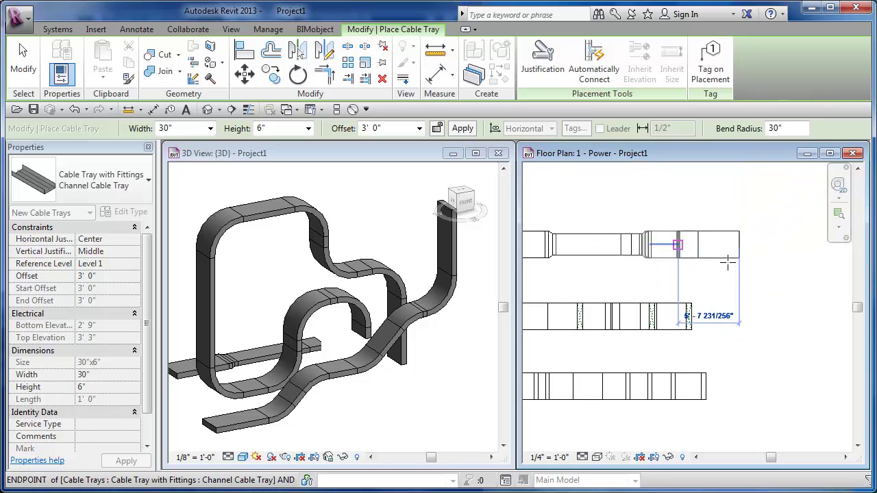
{"action": "key", "text": "Escape"}
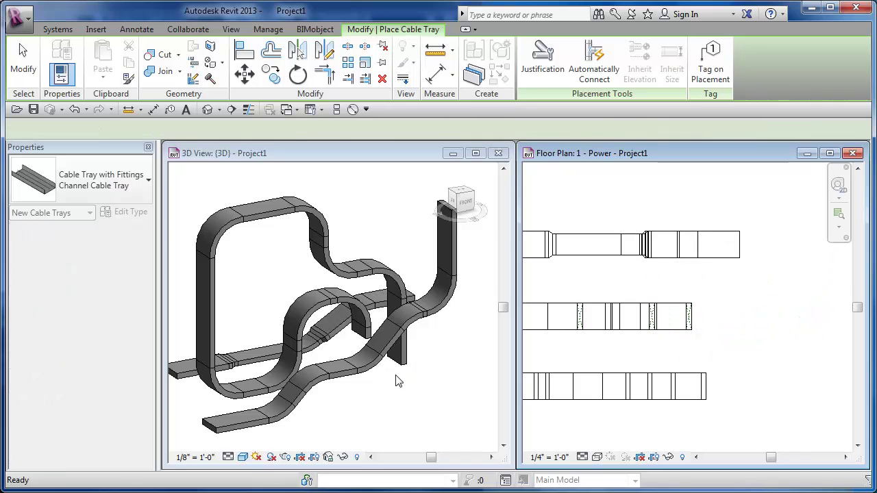
End tray placement and orbit the 3D view to see the runs from the back.
{"action": "left_click", "coordinate": [464, 352]}
{"action": "key", "text": "Escape"}
{"action": "middle_click_drag", "start_coordinate": [390, 366], "coordinate": [466, 322], "text": "shift"}
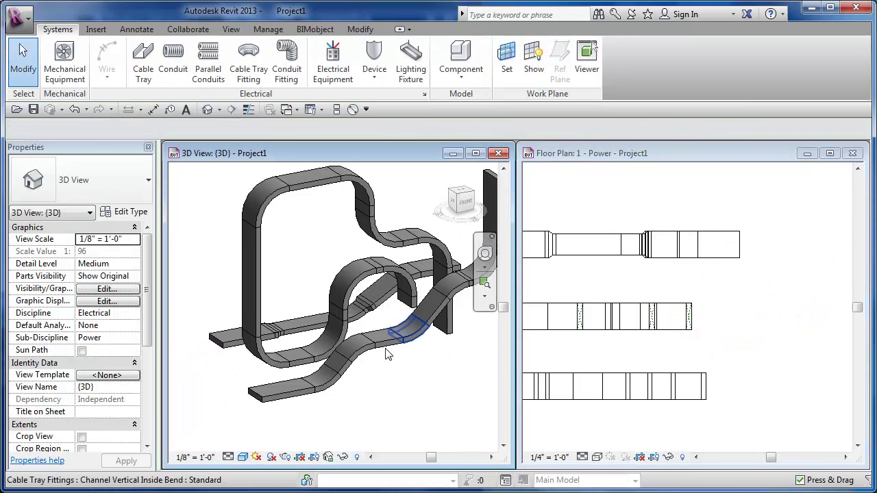
{"action": "middle_click_drag", "start_coordinate": [322, 326], "coordinate": [336, 379], "text": "shift"}
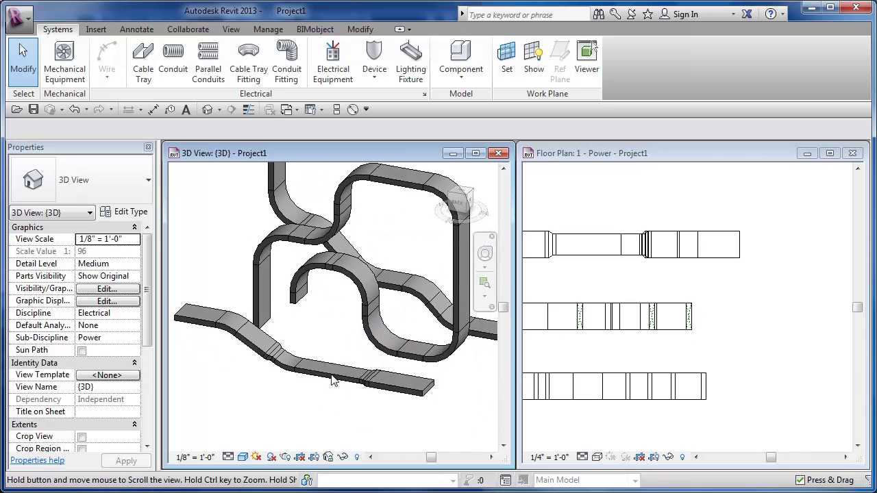
{"action": "middle_click_drag", "start_coordinate": [268, 361], "coordinate": [391, 404], "text": "shift"}
Zoom the floor plan to fit with ZF.
{"action": "left_click", "coordinate": [625, 288]}
{"action": "key", "text": "z"}
{"action": "key", "text": "f"}
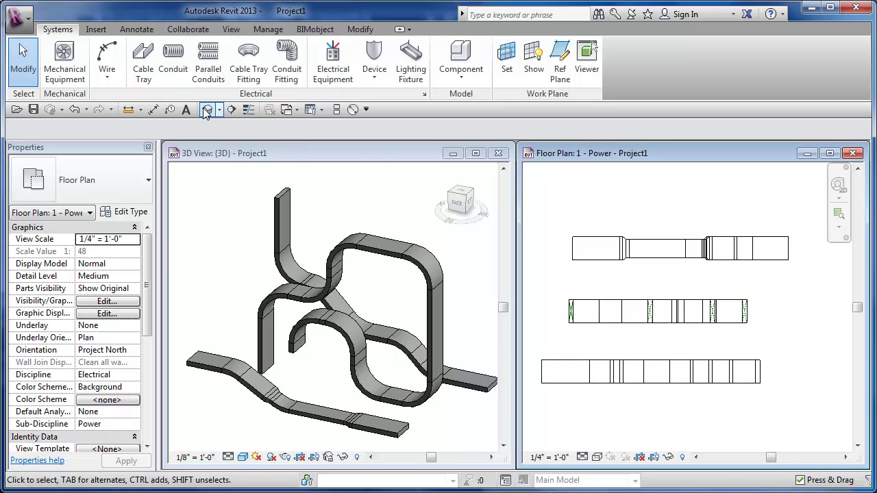
Draw a section line along the lower tray run and open Section 1.
{"action": "left_click", "coordinate": [232, 109]}
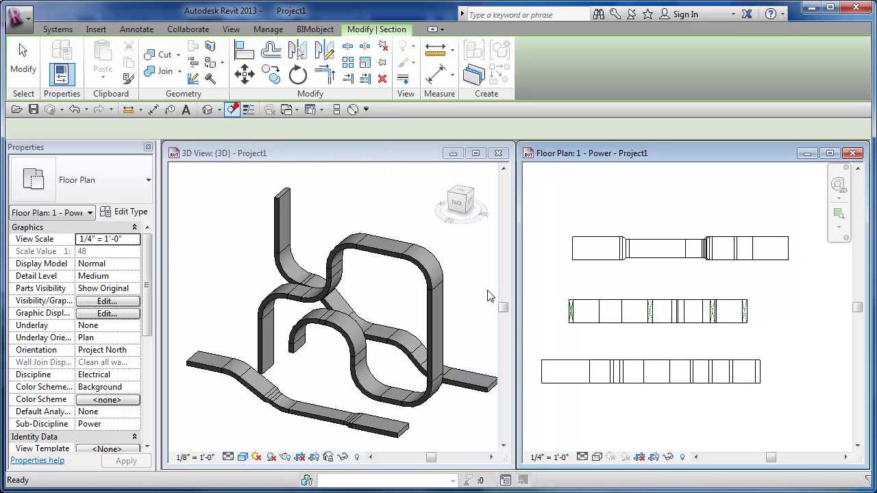
{"action": "left_click", "coordinate": [534, 372]}
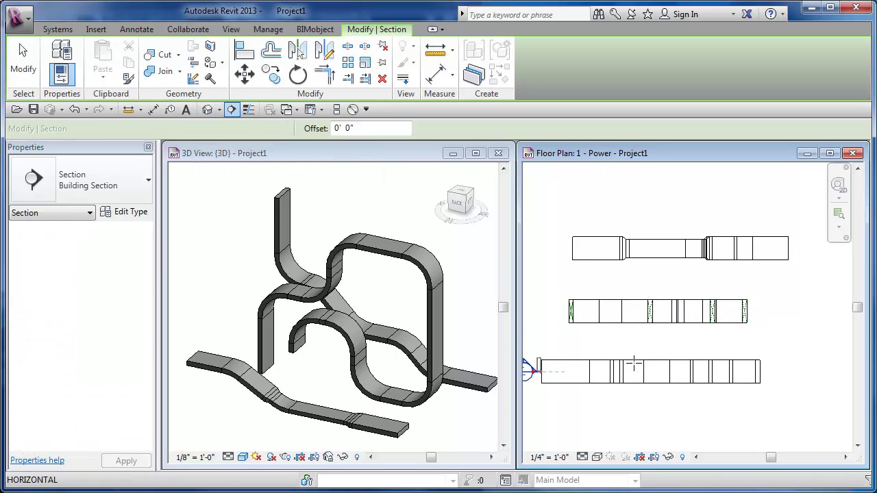
{"action": "left_click", "coordinate": [774, 372]}
{"action": "key", "text": "Escape"}
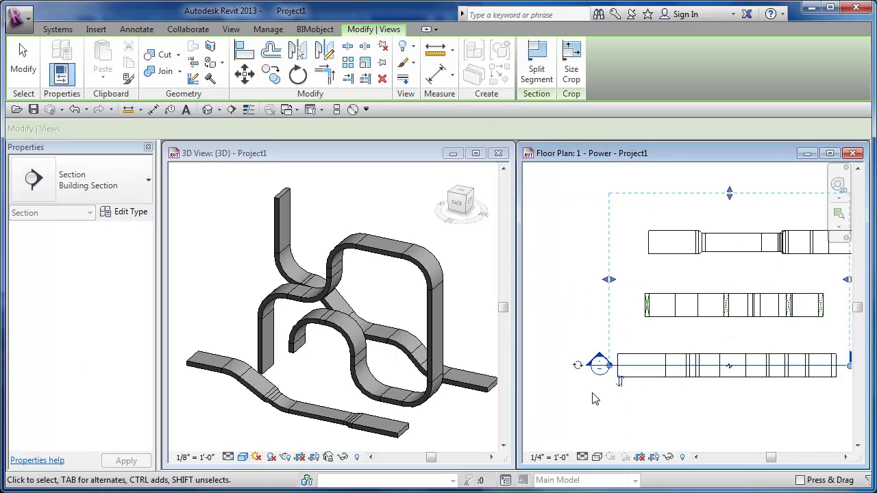
{"action": "double_click", "coordinate": [599, 367]}
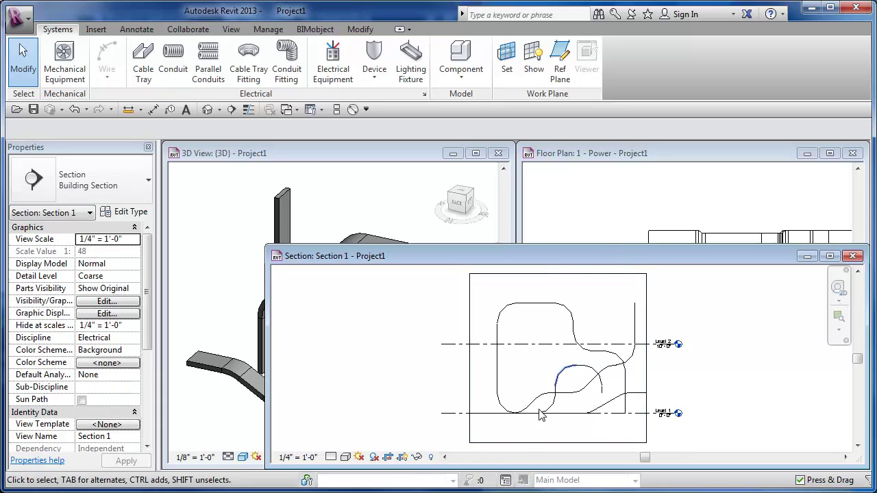
Set Section 1 to Fine detail level and maximize it.
{"action": "left_click", "coordinate": [331, 458]}
{"action": "left_click", "coordinate": [344, 445]}
{"action": "double_click", "coordinate": [506, 256]}
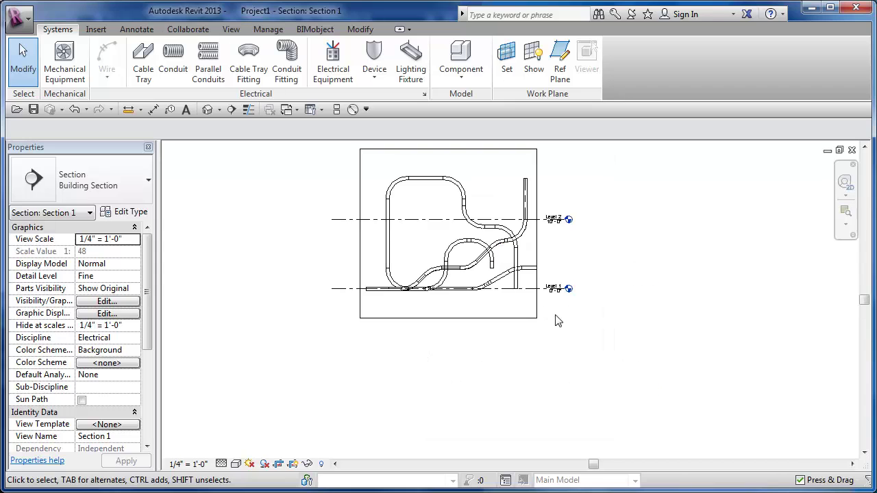
{"action": "scroll", "coordinate": [482, 249], "scroll_direction": "up", "scroll_amount": 6}
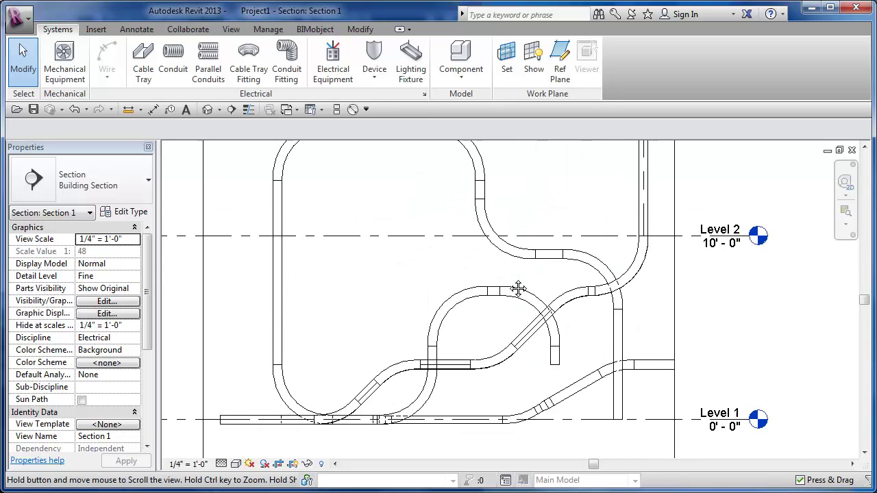
{"action": "scroll", "coordinate": [529, 285], "scroll_direction": "up", "scroll_amount": 3}
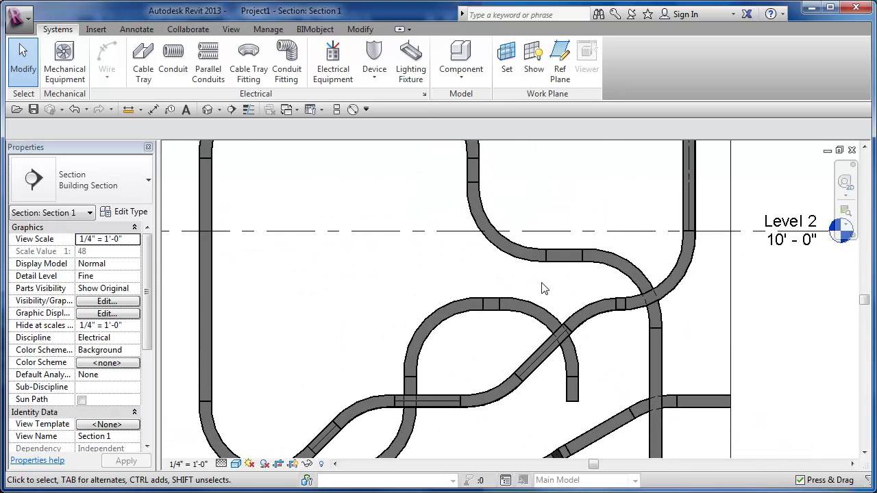
{"action": "scroll", "coordinate": [535, 385], "scroll_direction": "down", "scroll_amount": 3}
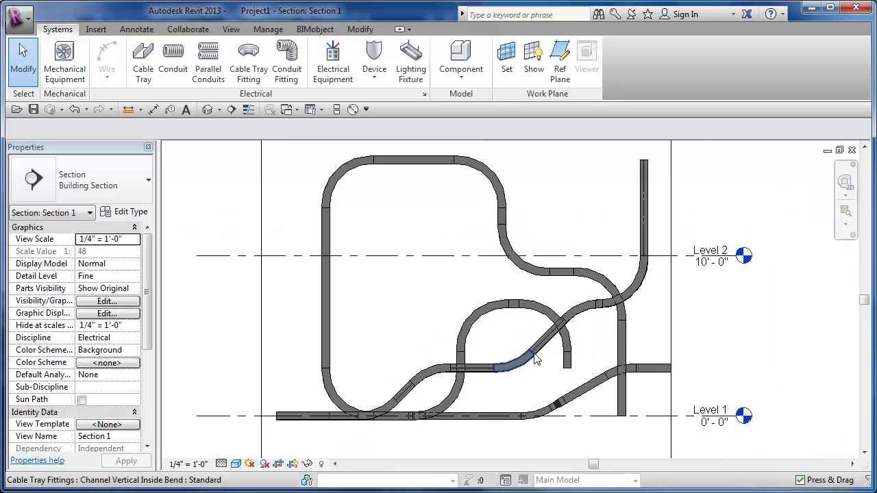
Check the trays' offsets and nudge the vertical trays slightly right with the arrow key.
{"action": "left_click", "coordinate": [639, 199]}
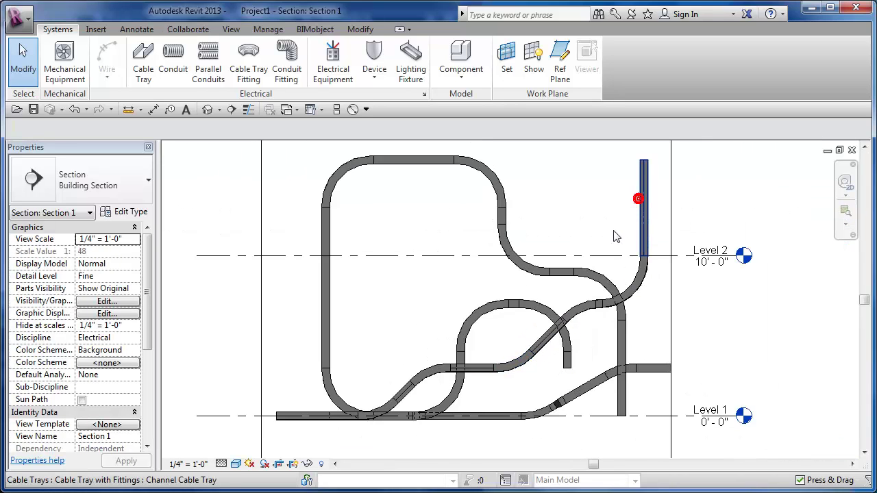
{"action": "key", "text": "Right"}
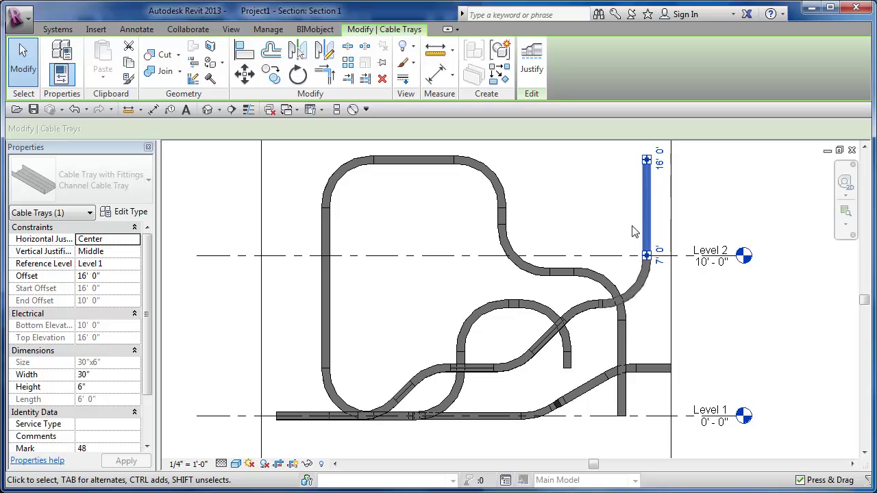
{"action": "left_click", "coordinate": [415, 168]}
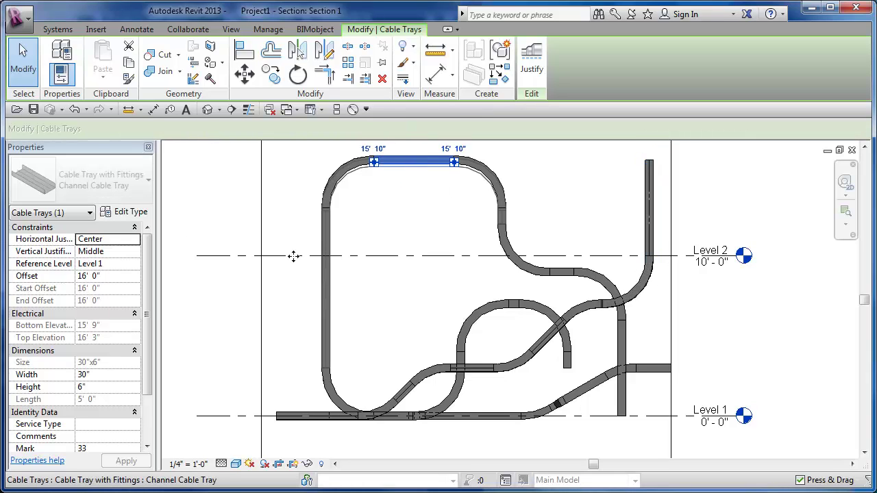
{"action": "left_click", "coordinate": [329, 279]}
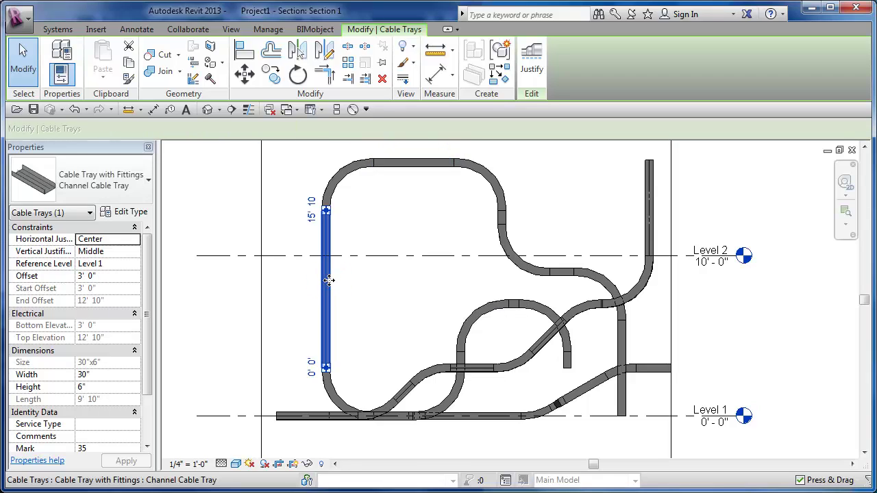
{"action": "key", "text": "Right"}
{"action": "key", "text": "Right"}
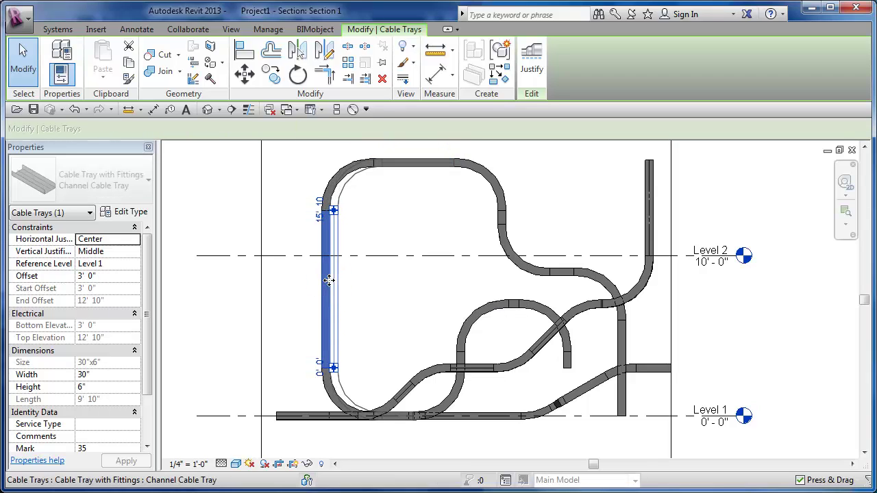
{"action": "left_click", "coordinate": [429, 213]}
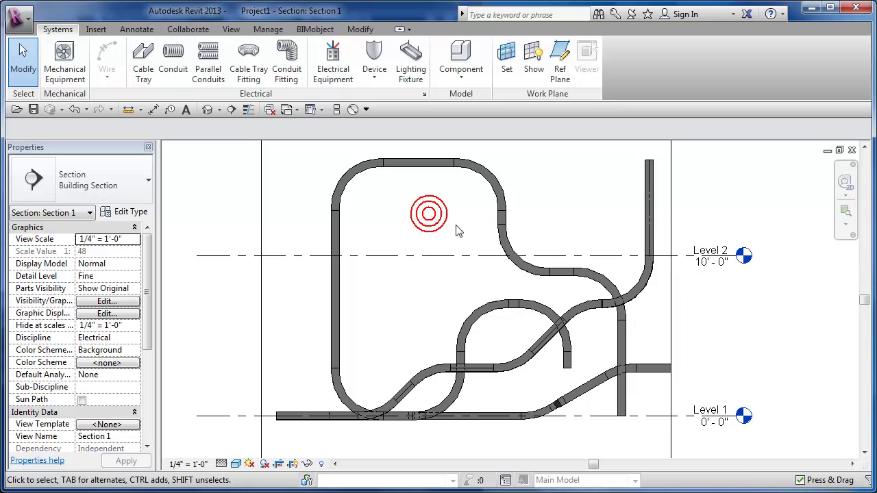
Return to the default {3D} view and adjust the view of the tray runs.
{"action": "left_click", "coordinate": [208, 111]}
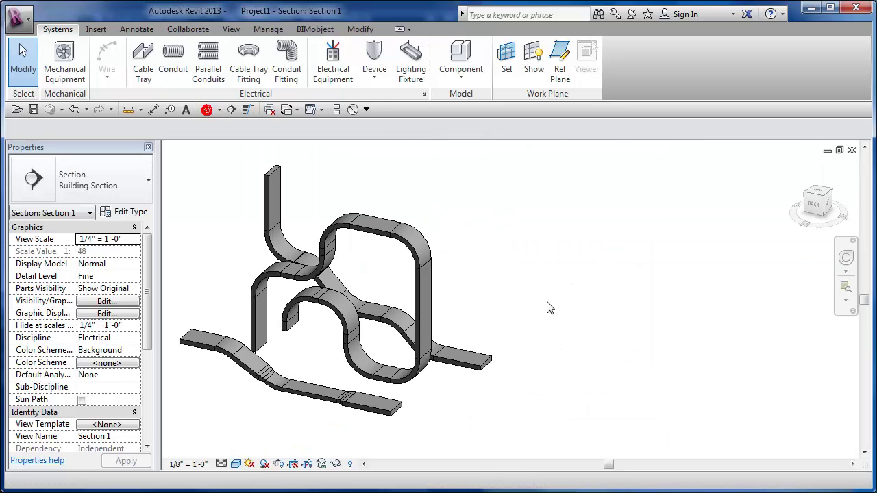
{"action": "middle_click_drag", "start_coordinate": [585, 348], "coordinate": [557, 363], "text": "shift"}
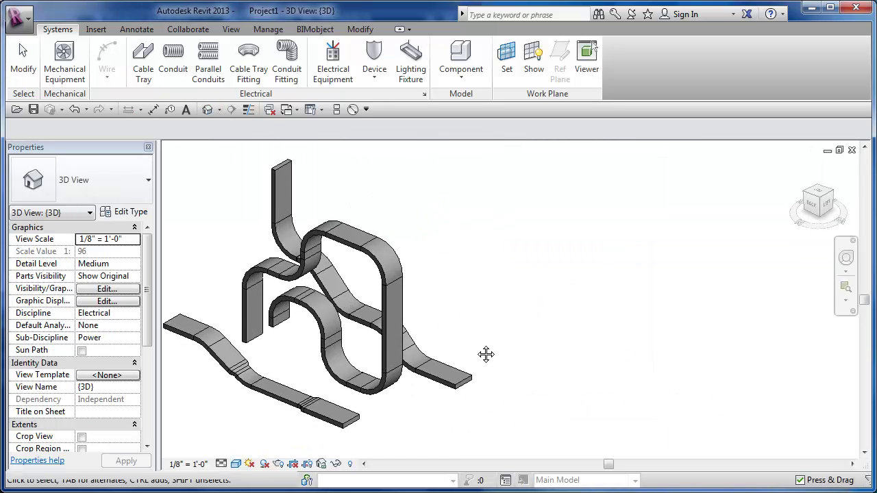
{"action": "scroll", "coordinate": [500, 315], "scroll_direction": "up", "scroll_amount": 5}
{"action": "middle_click_drag", "start_coordinate": [496, 306], "coordinate": [499, 347]}
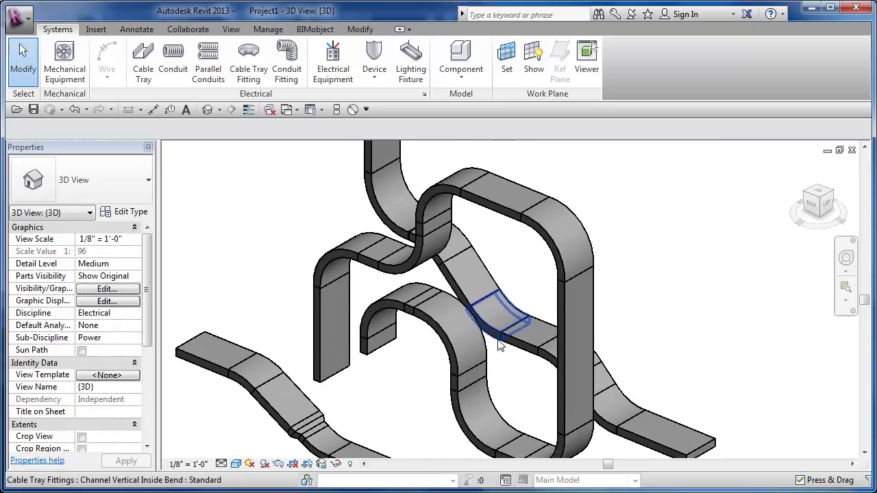